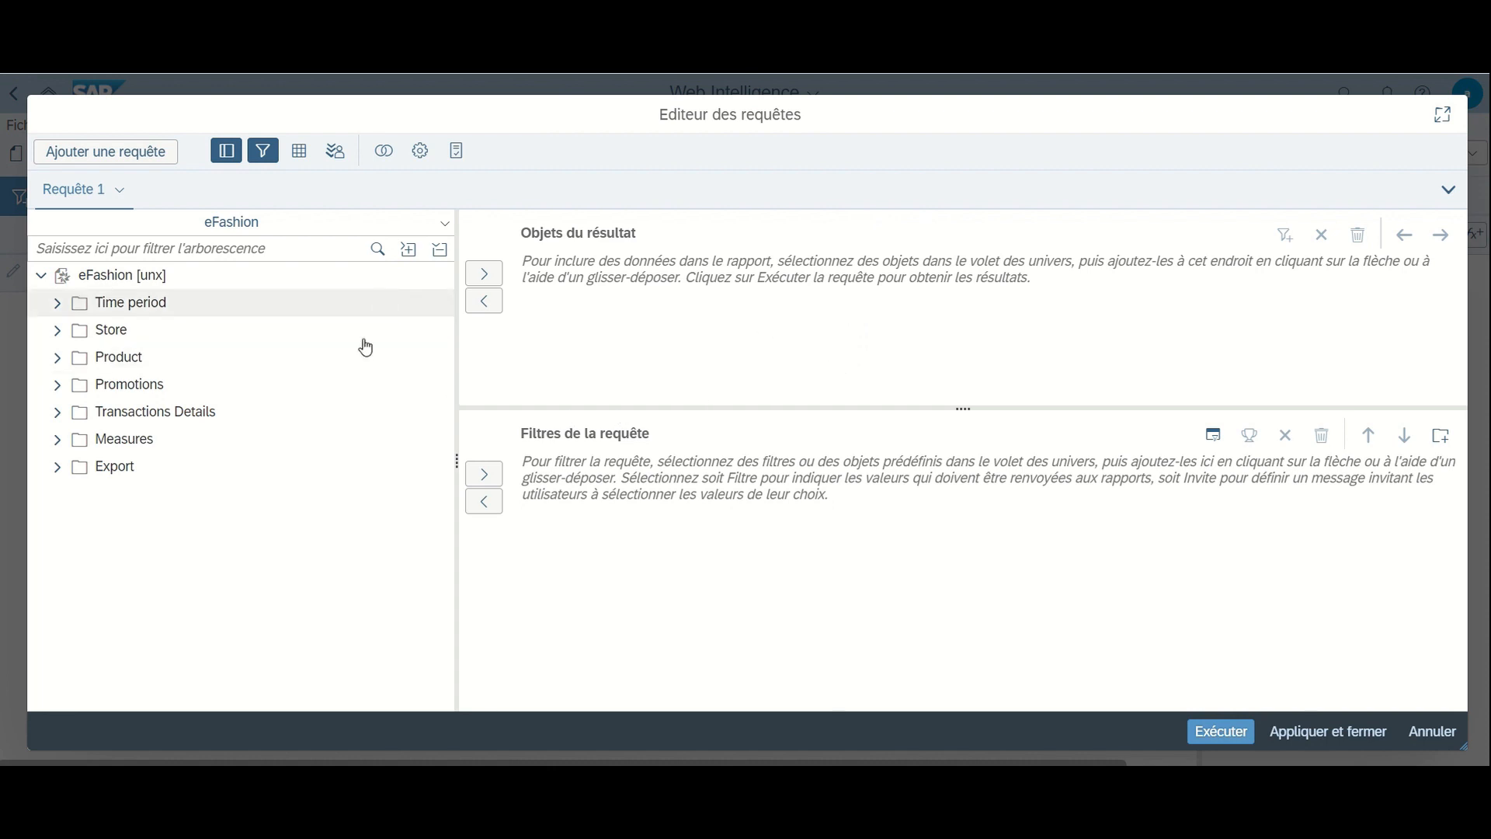
Add Store name from the Store folder to the result objects and create a combined query
click(54, 331)
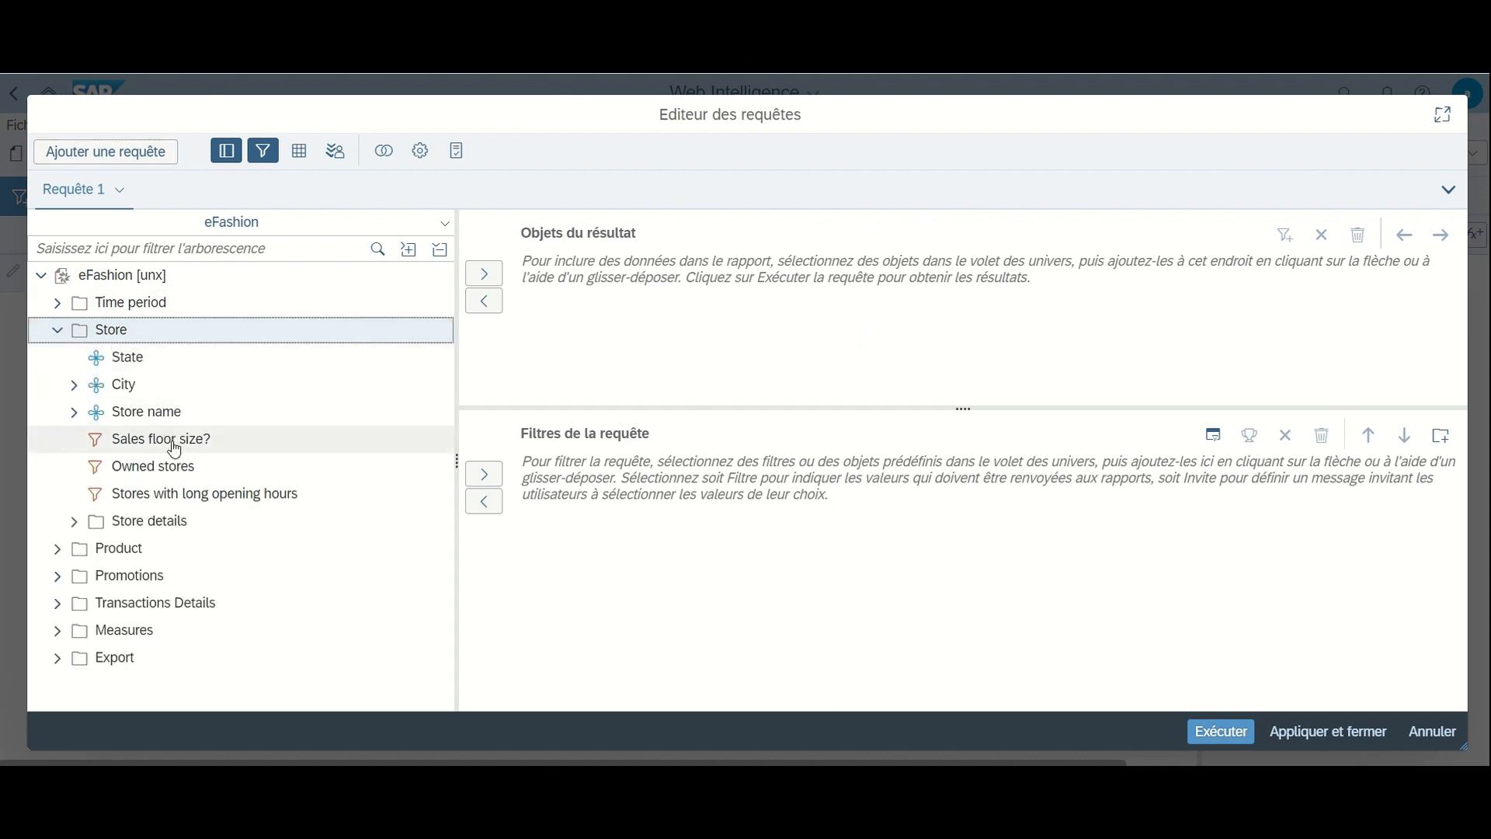
double_click(191, 417)
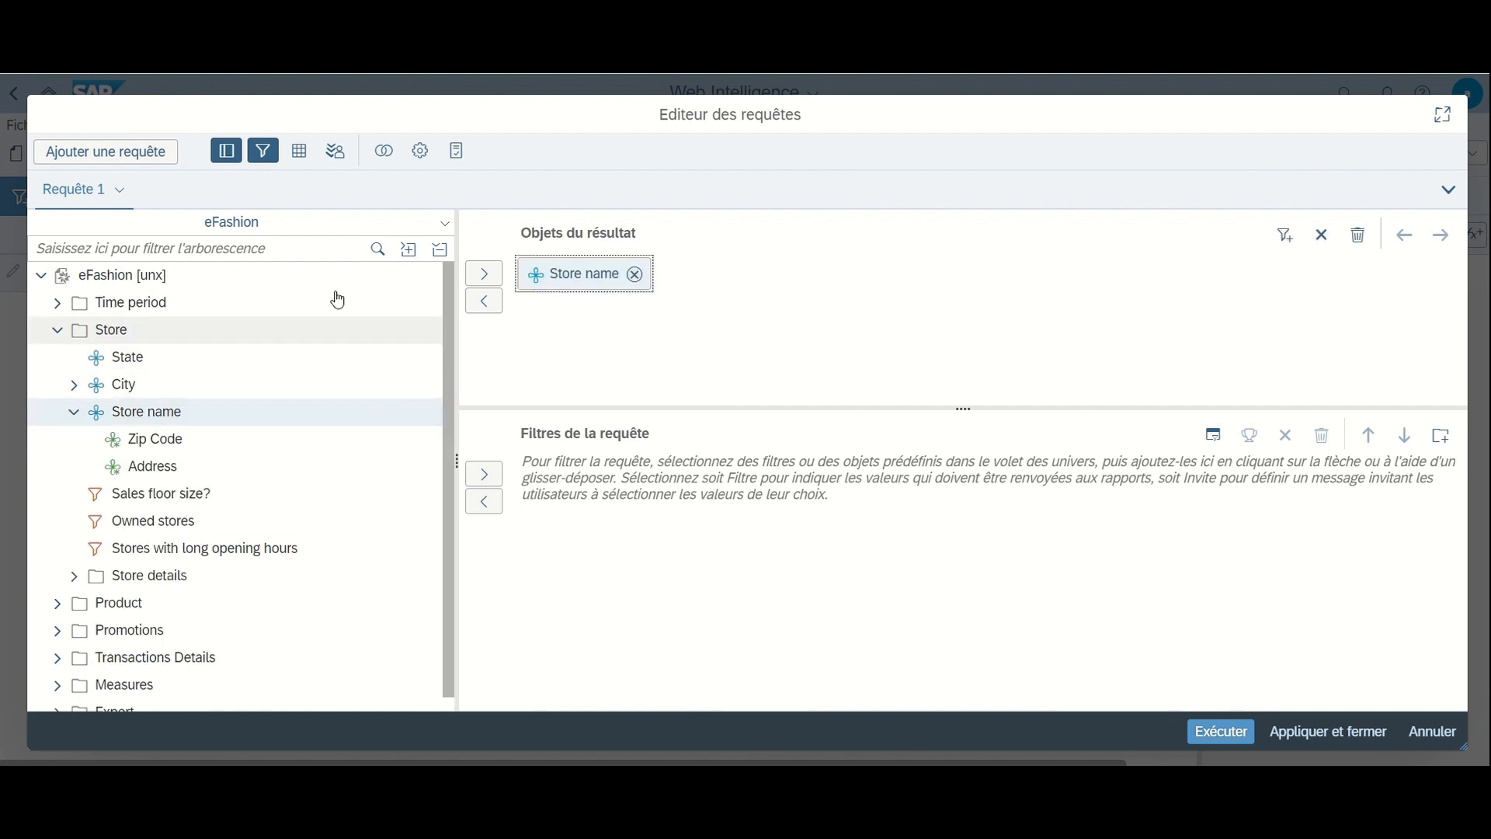
click(381, 165)
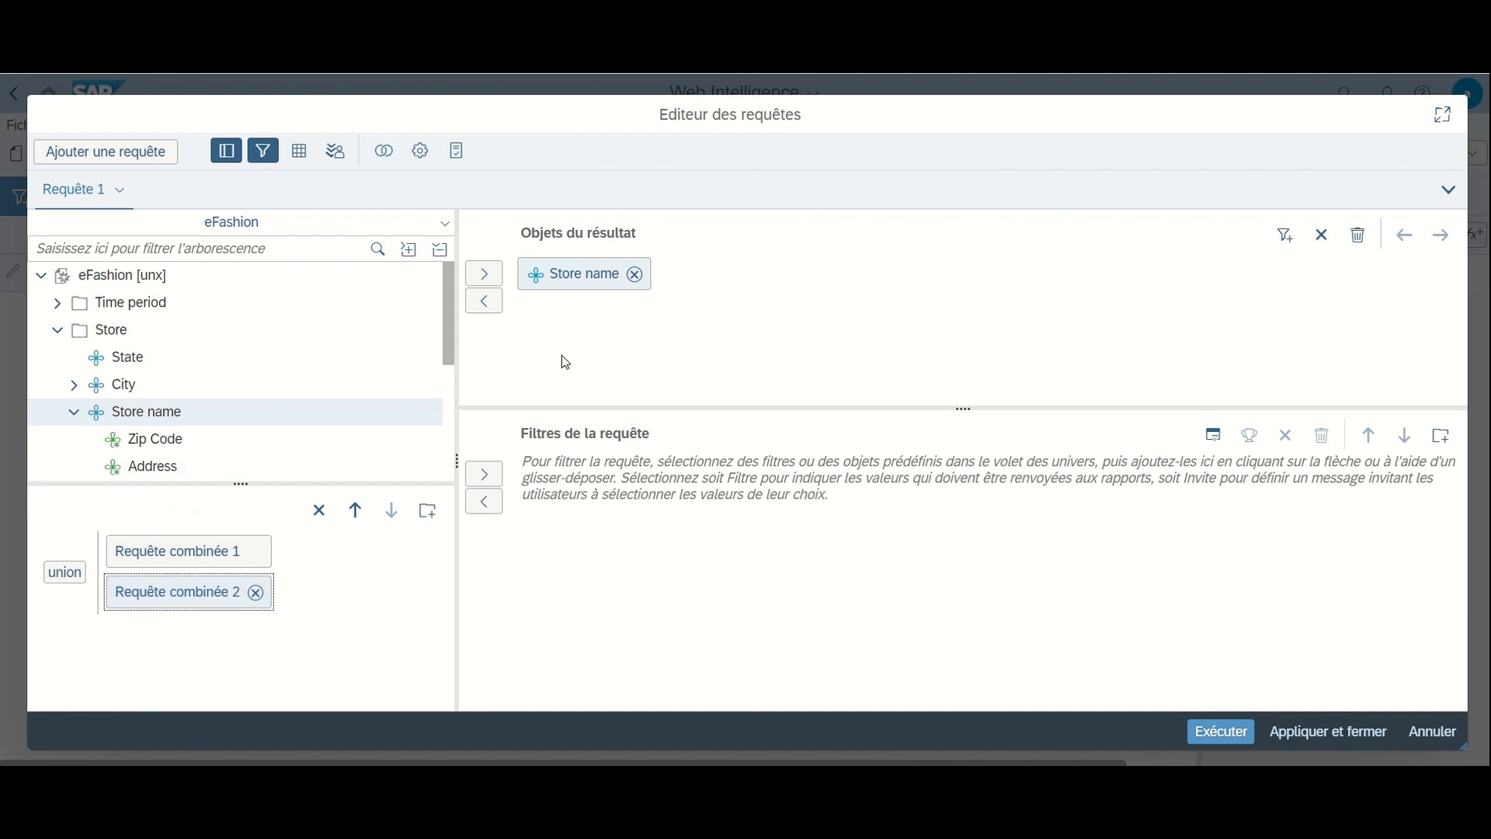
click(179, 553)
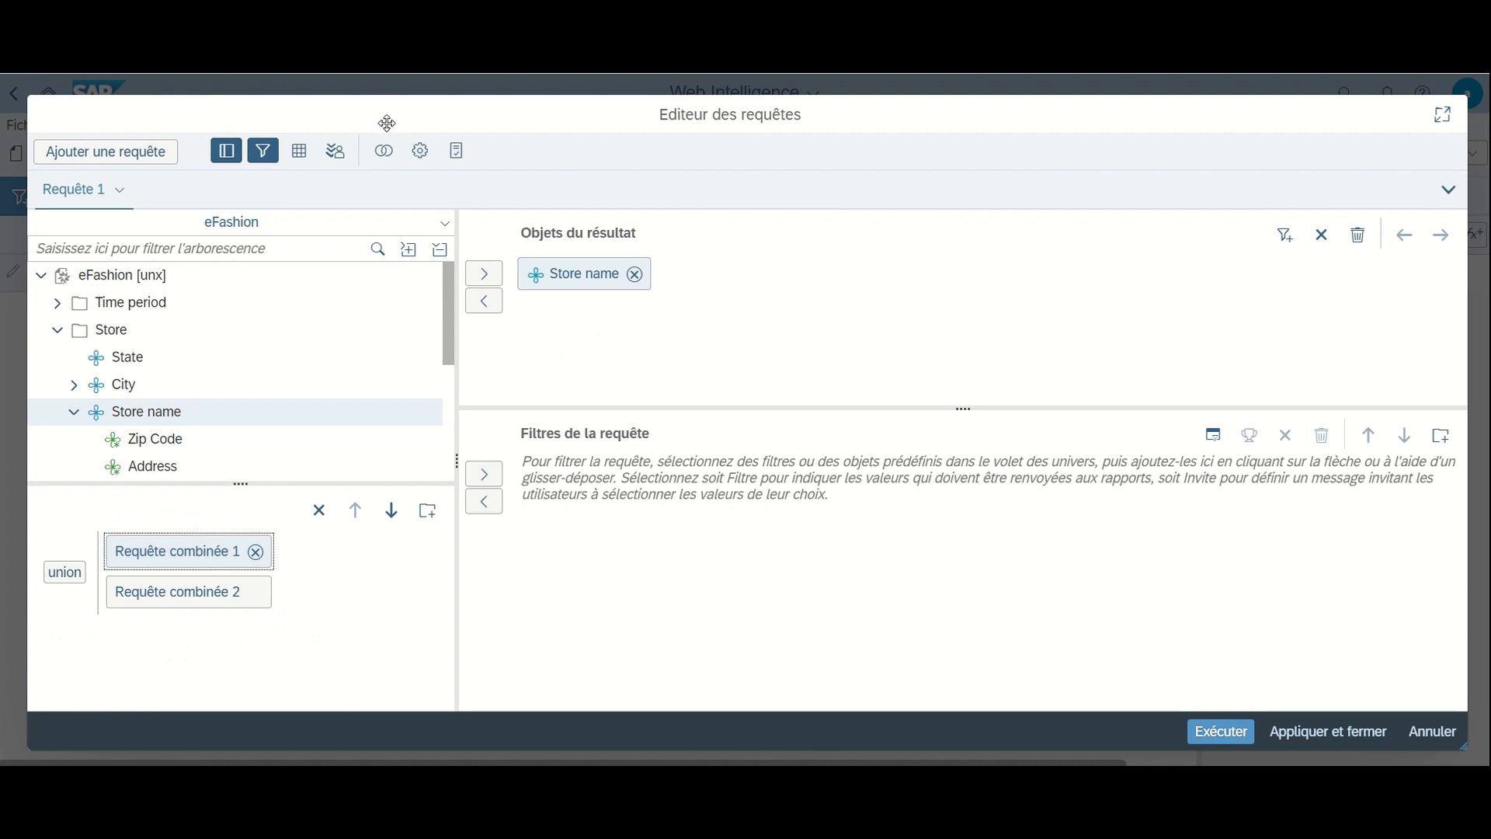
Filter Requête combinée 2 on Owned (y/n) from Store details, using the Dans liste operator with the value Y
click(192, 599)
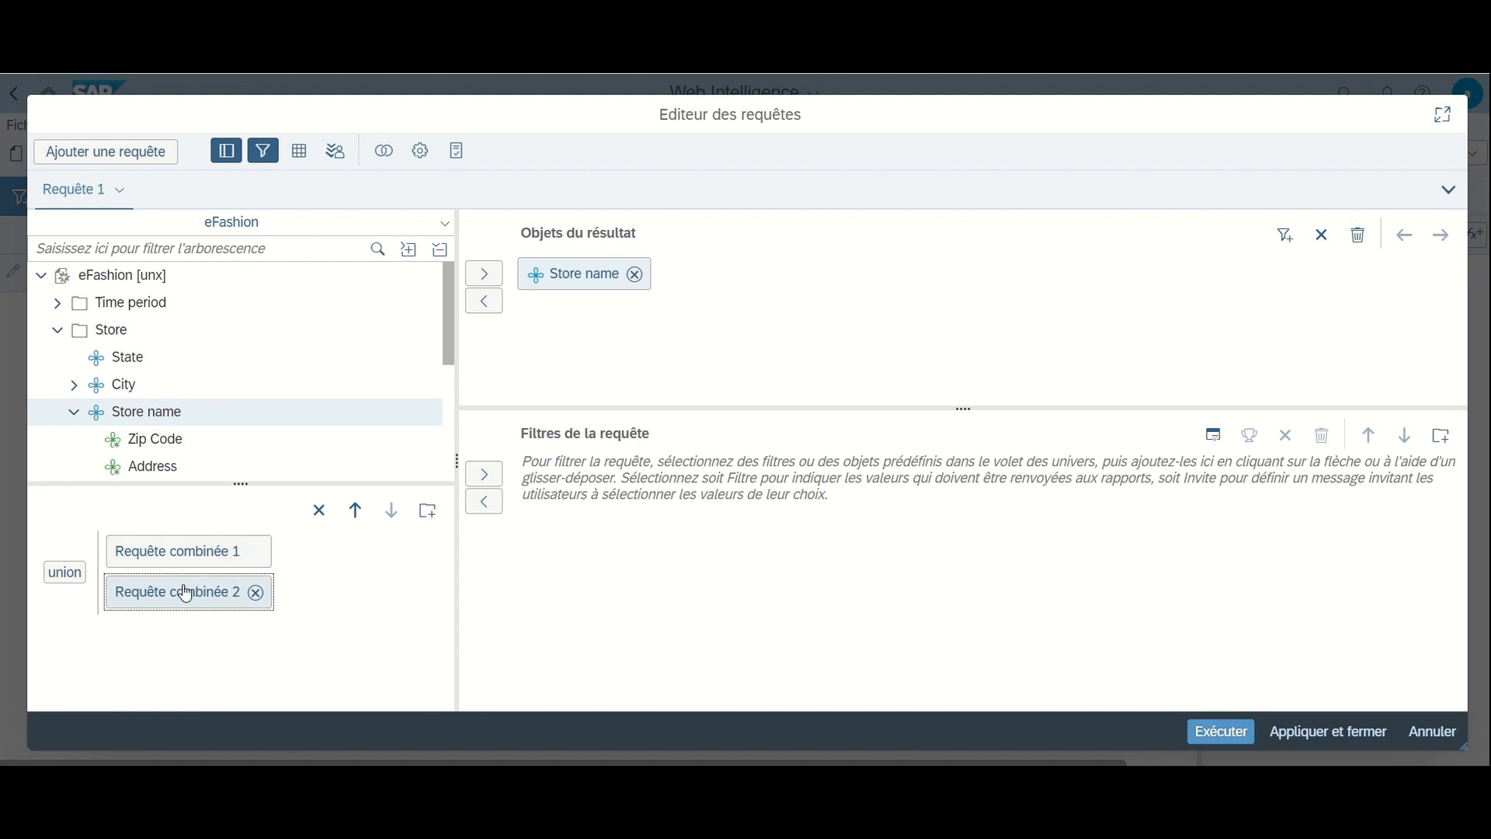
drag(451, 300, 434, 386)
click(75, 395)
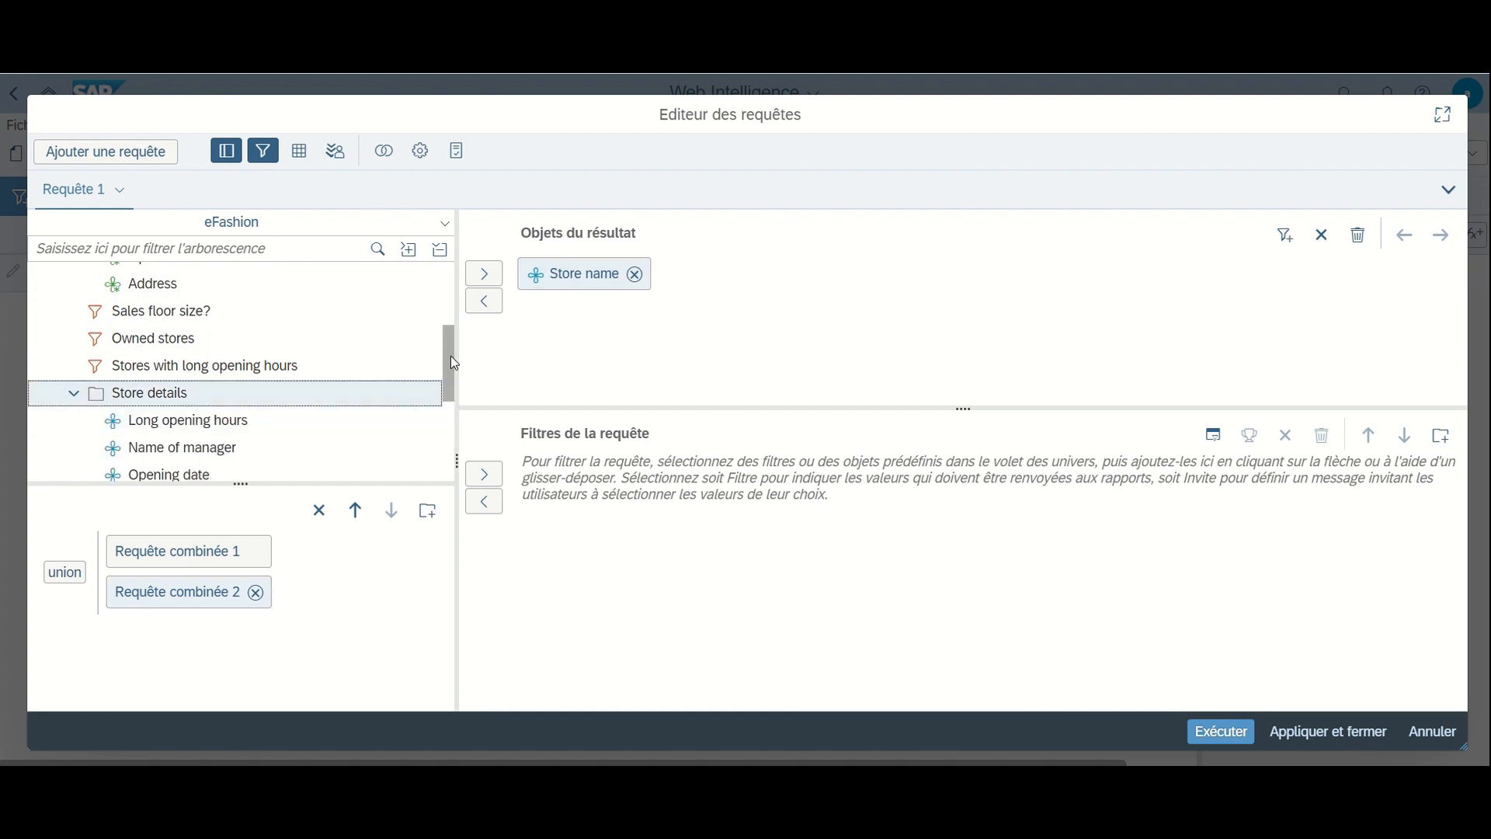
drag(451, 355, 436, 389)
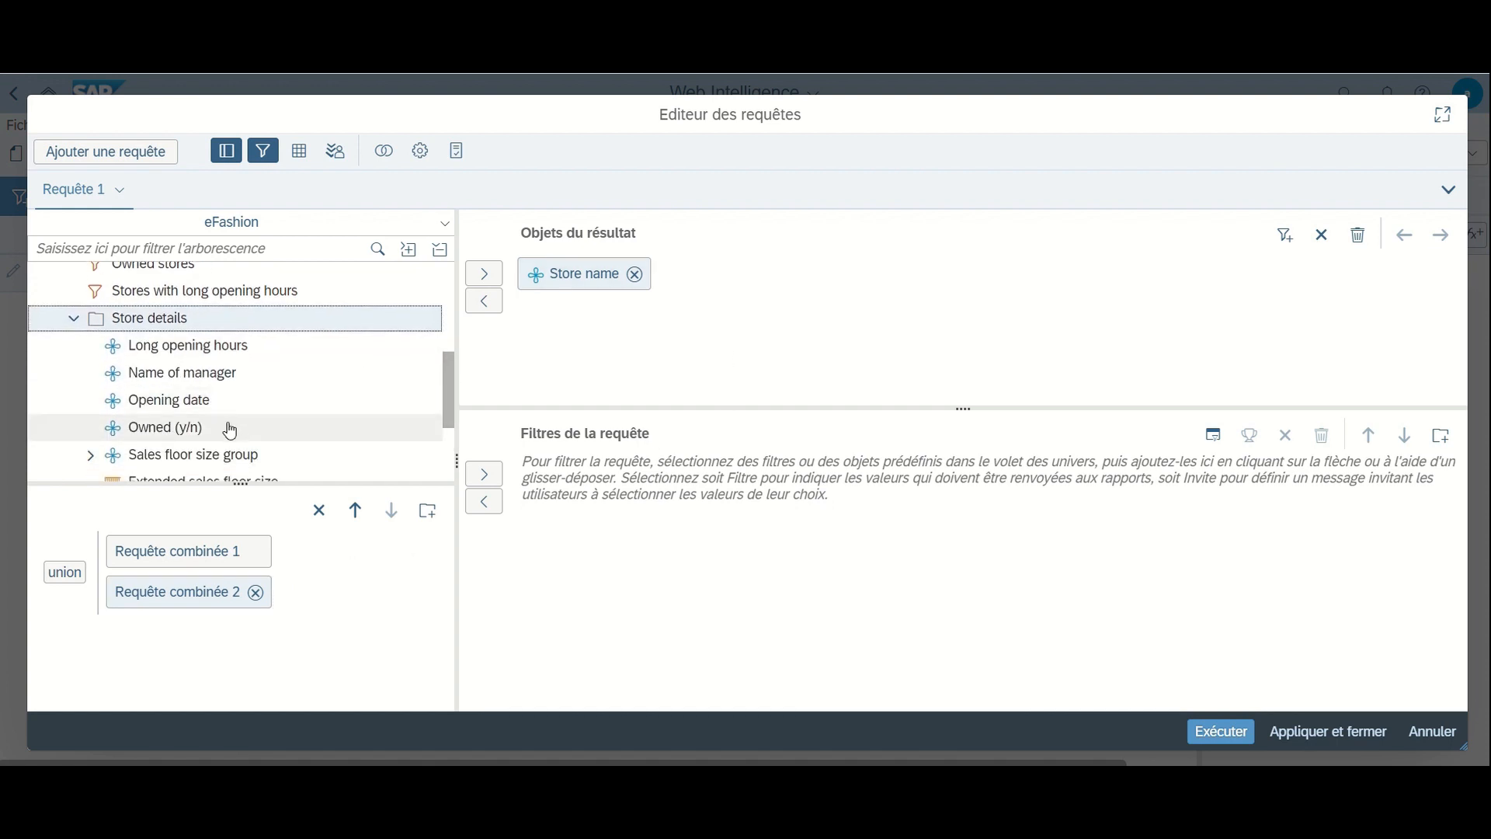
drag(230, 431, 627, 488)
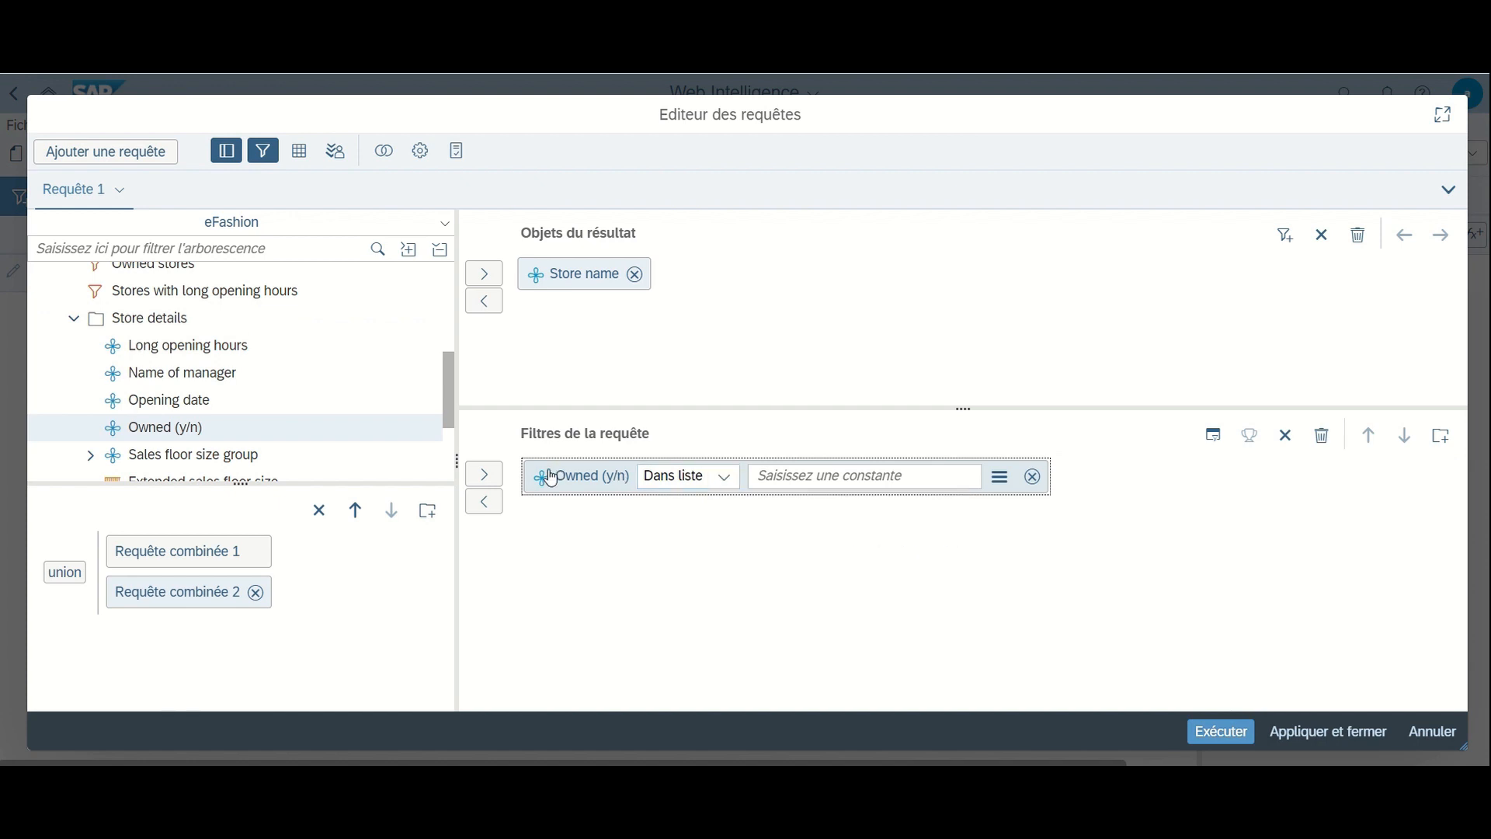
click(1000, 478)
click(1031, 534)
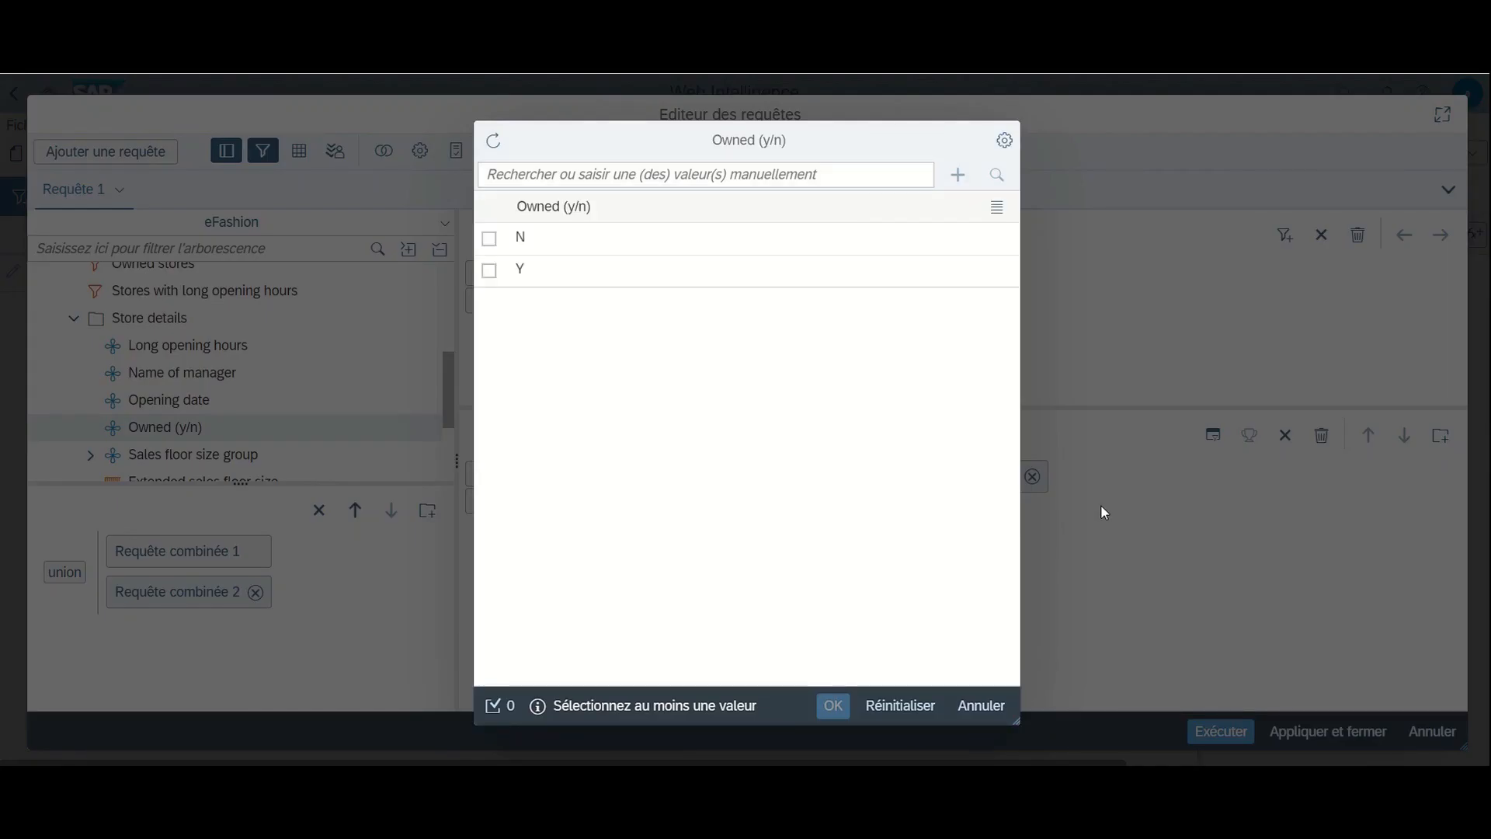
click(490, 276)
click(832, 706)
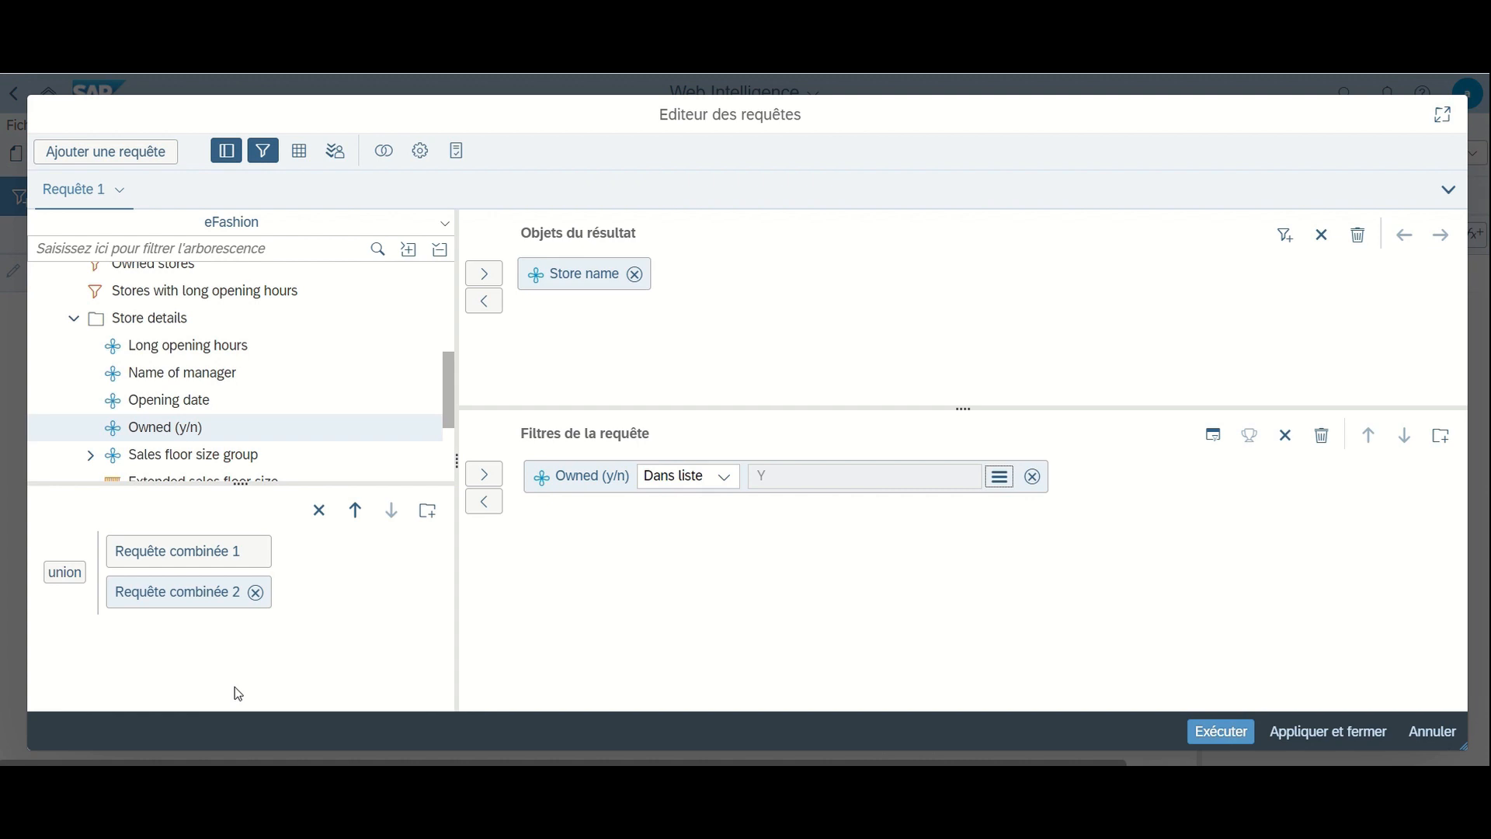
Set the combination operator to moins and add Owned (y/n) to the result objects of both combined queries
double_click(76, 593)
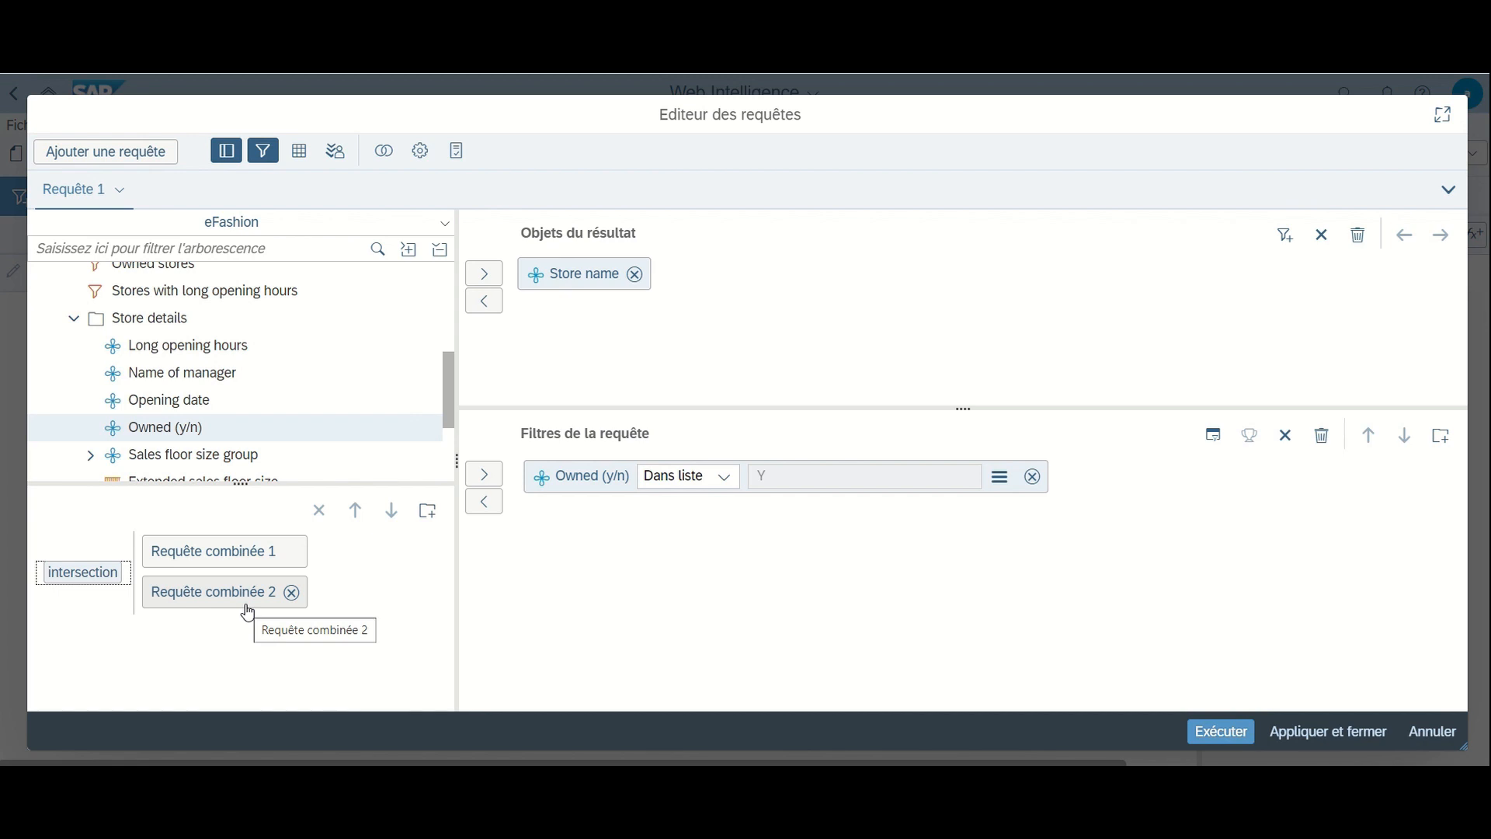
double_click(101, 572)
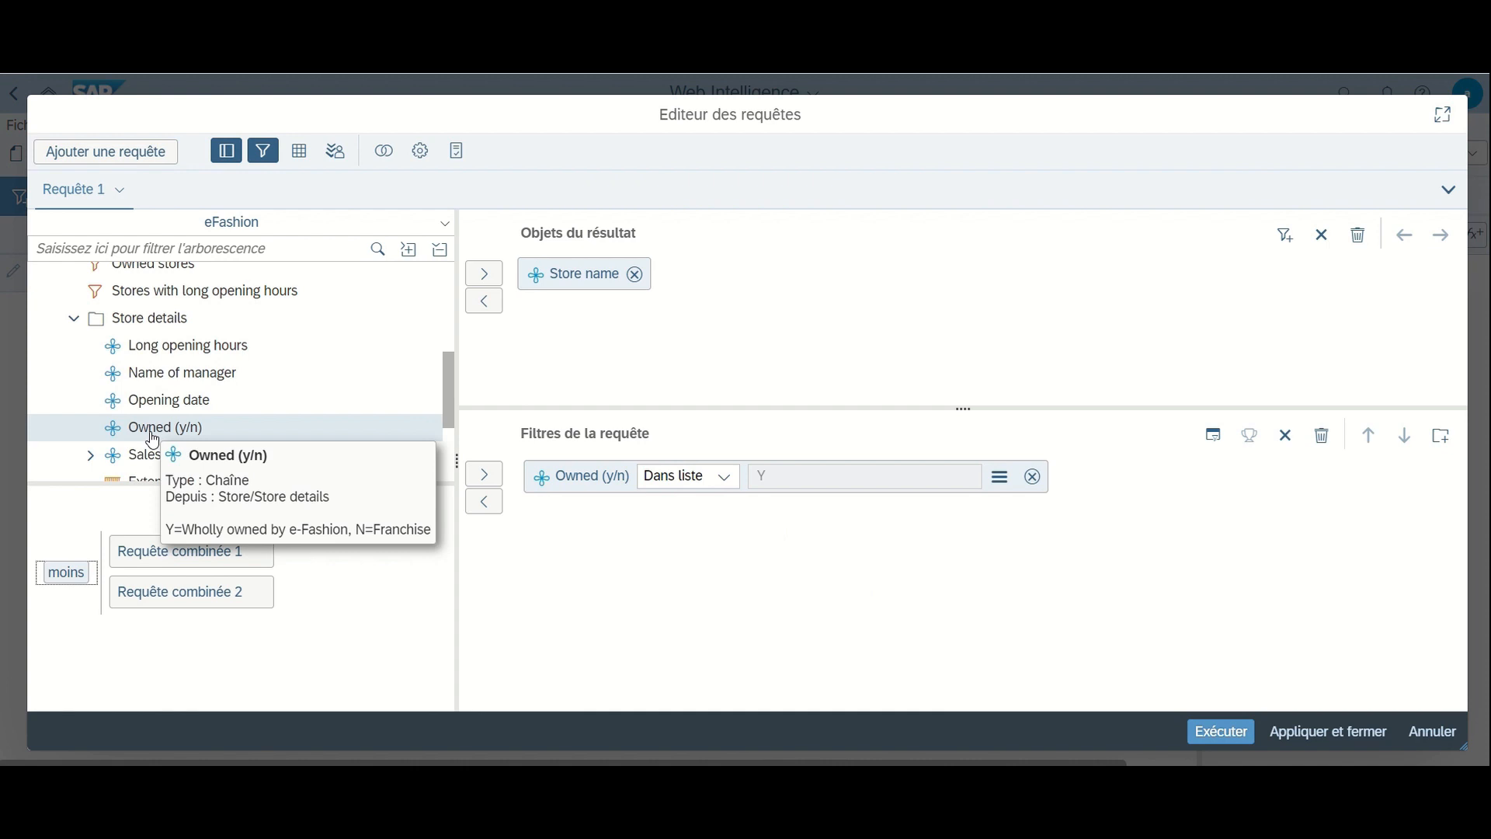
drag(153, 440, 773, 312)
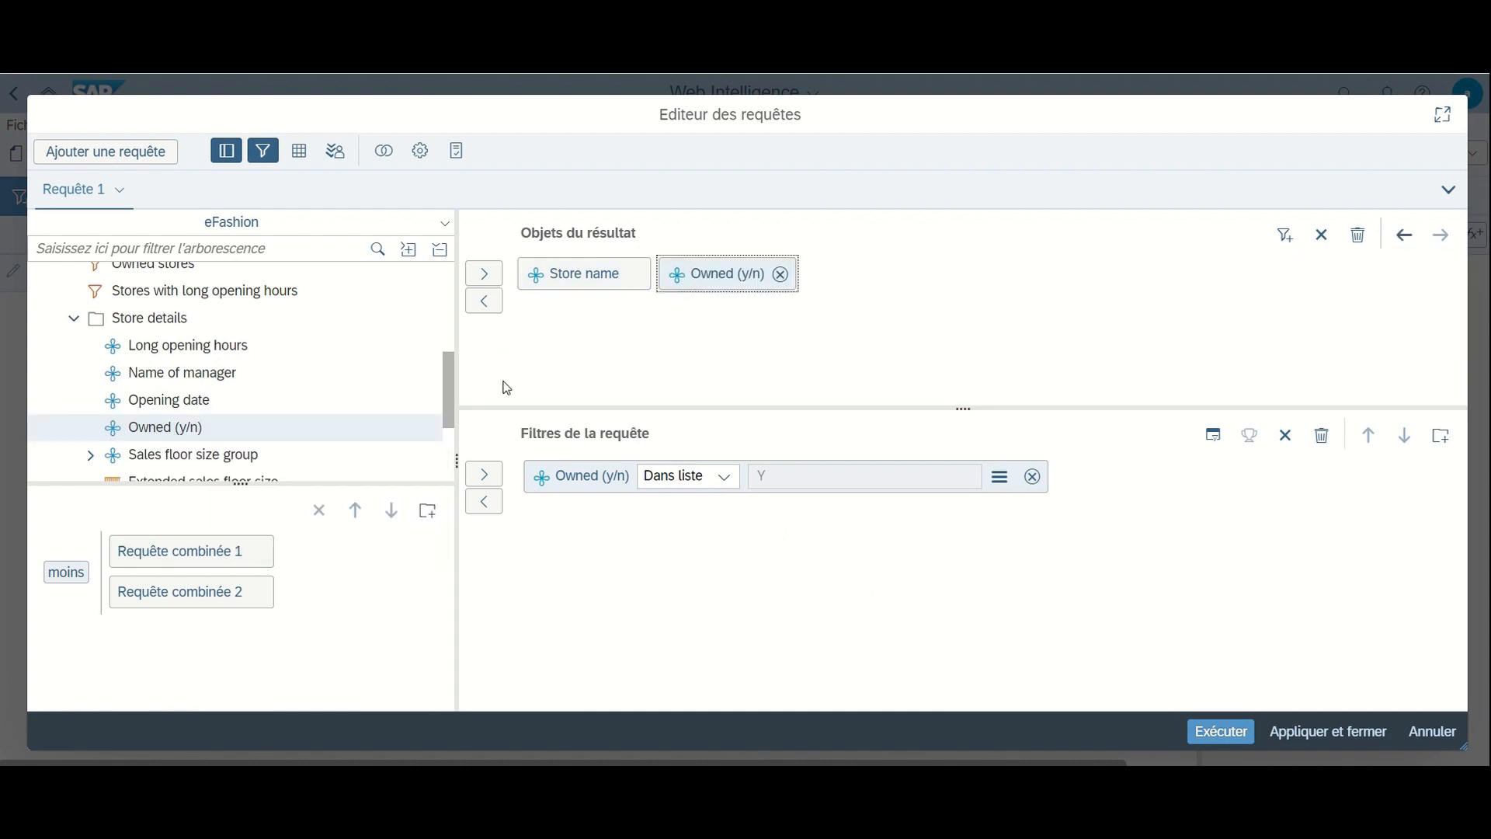
click(217, 564)
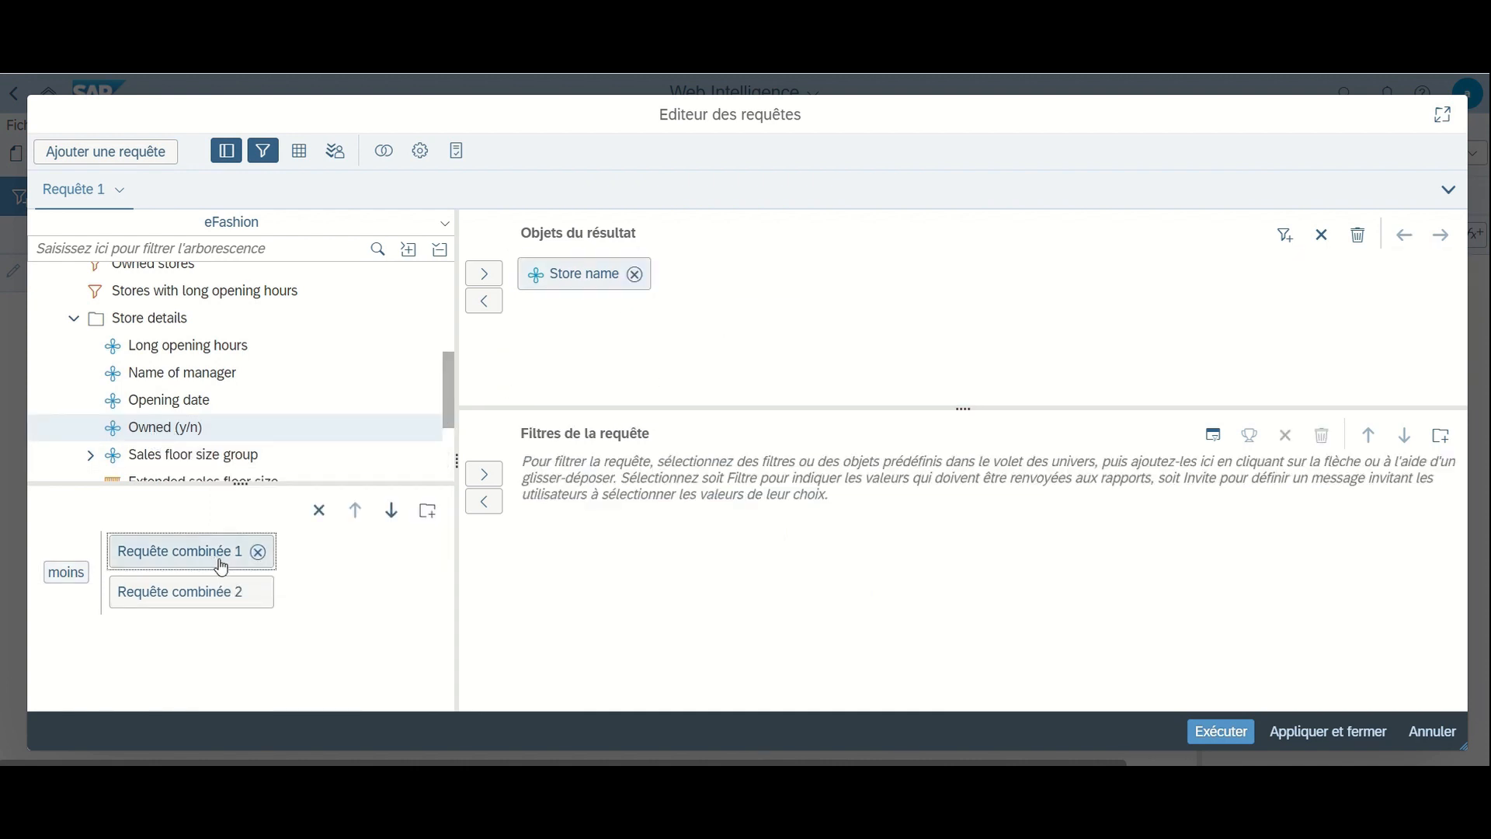
drag(217, 432, 708, 305)
drag(707, 307, 705, 298)
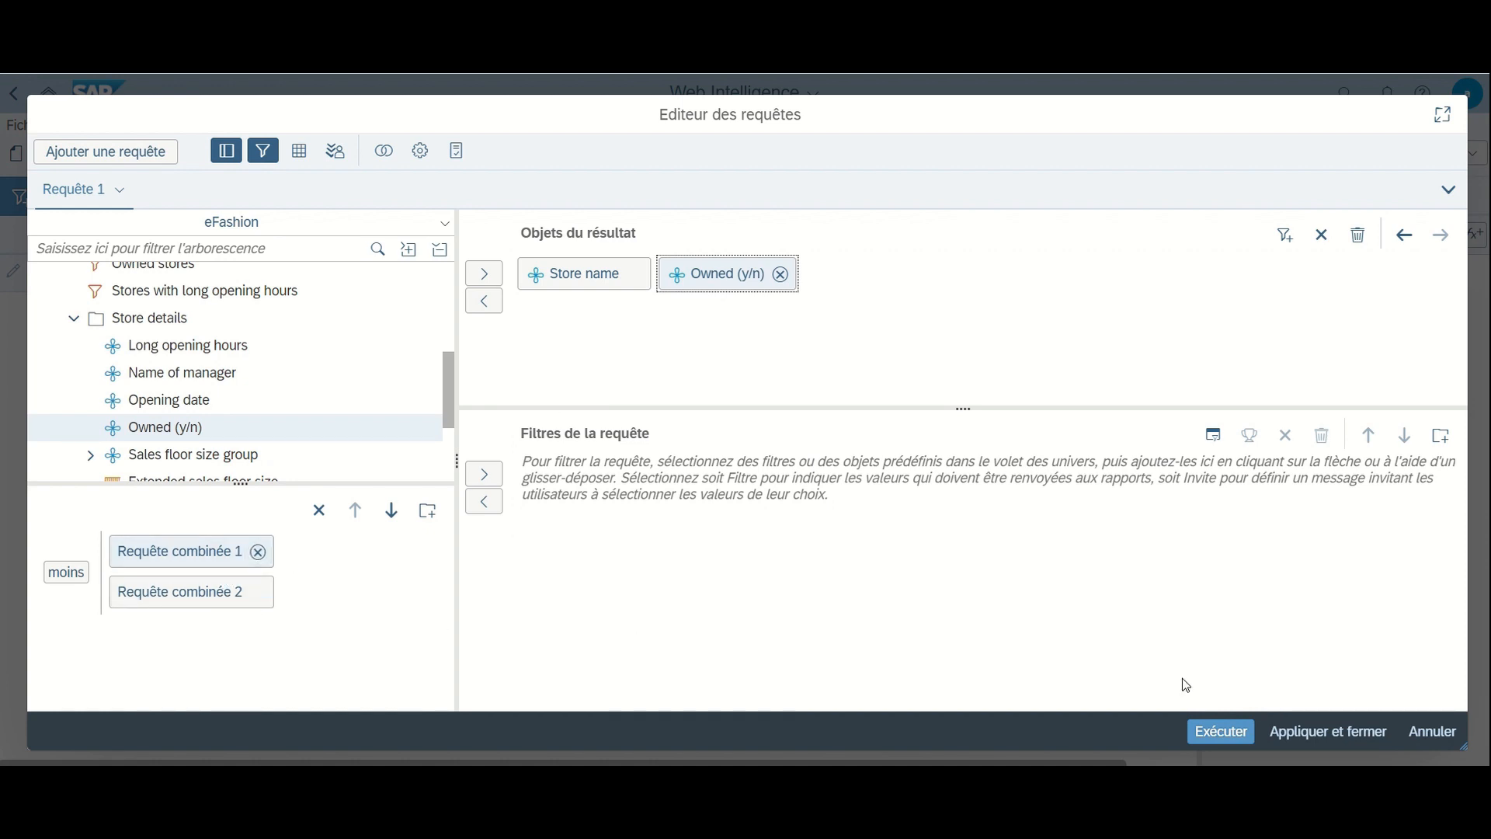
Run the combined query and fit the Store name column of the report table to its content
click(1225, 732)
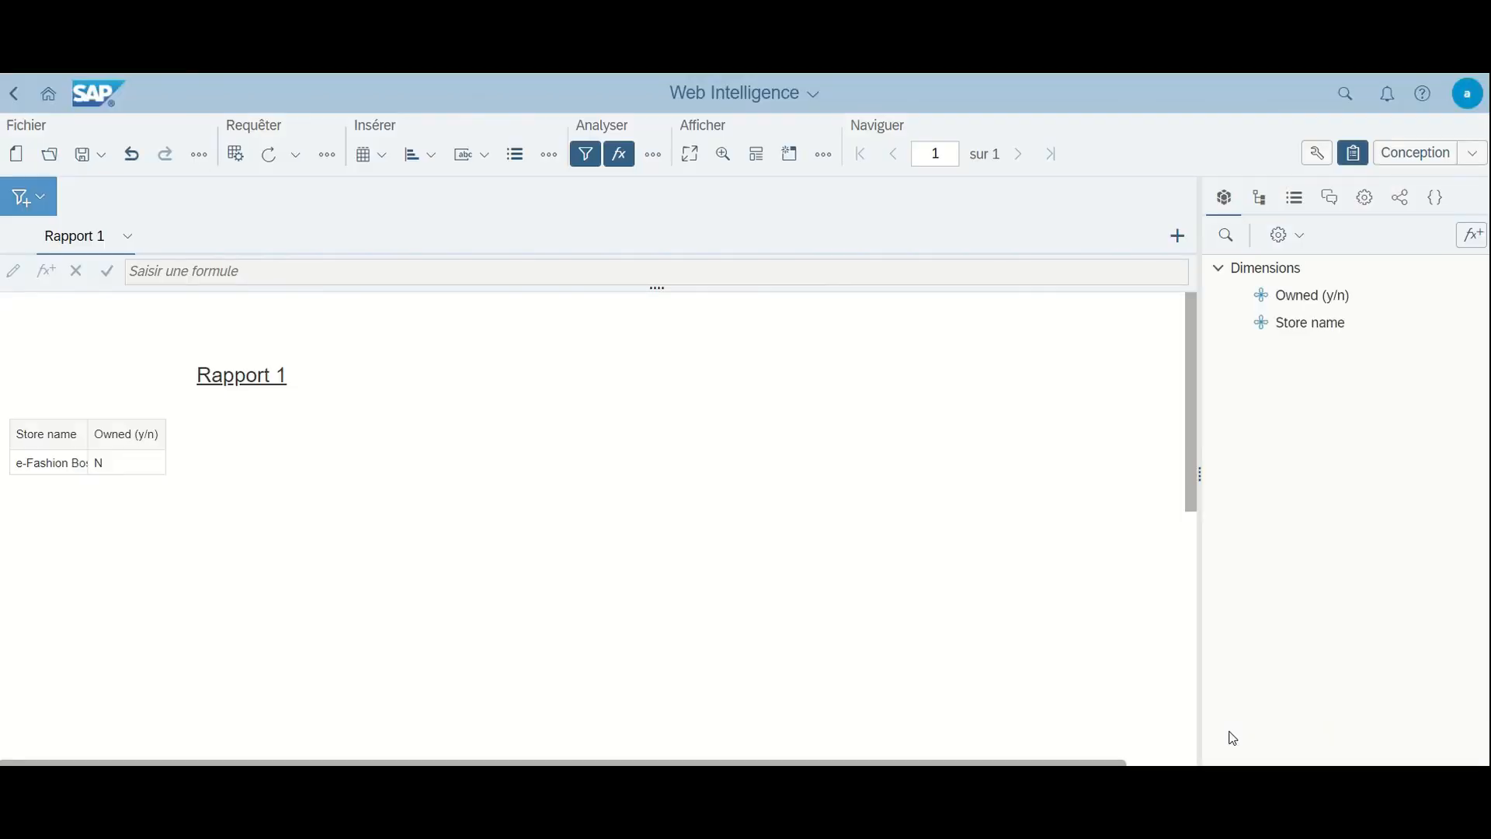
click(80, 464)
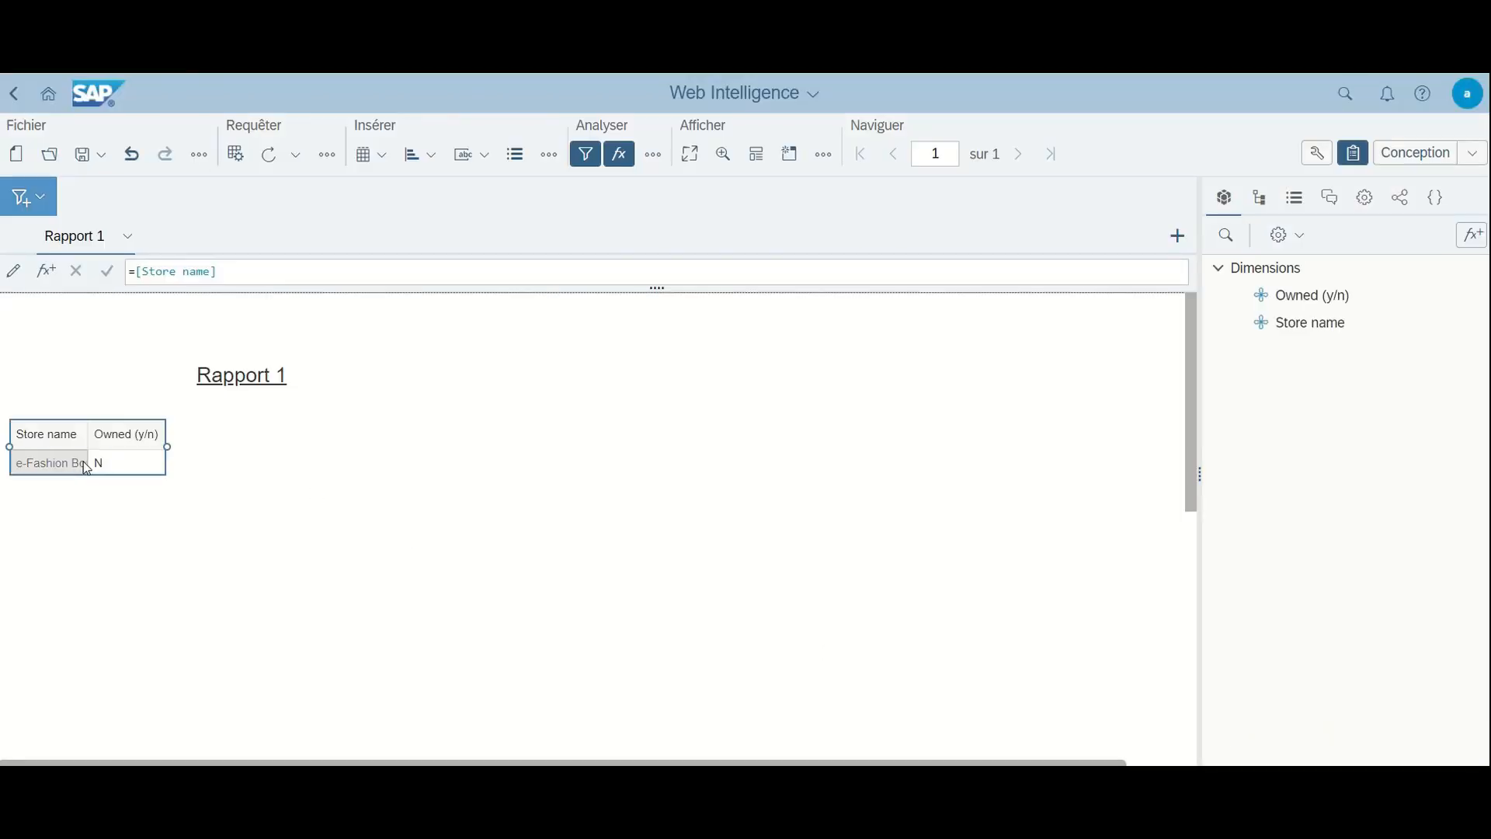
click(86, 463)
double_click(88, 463)
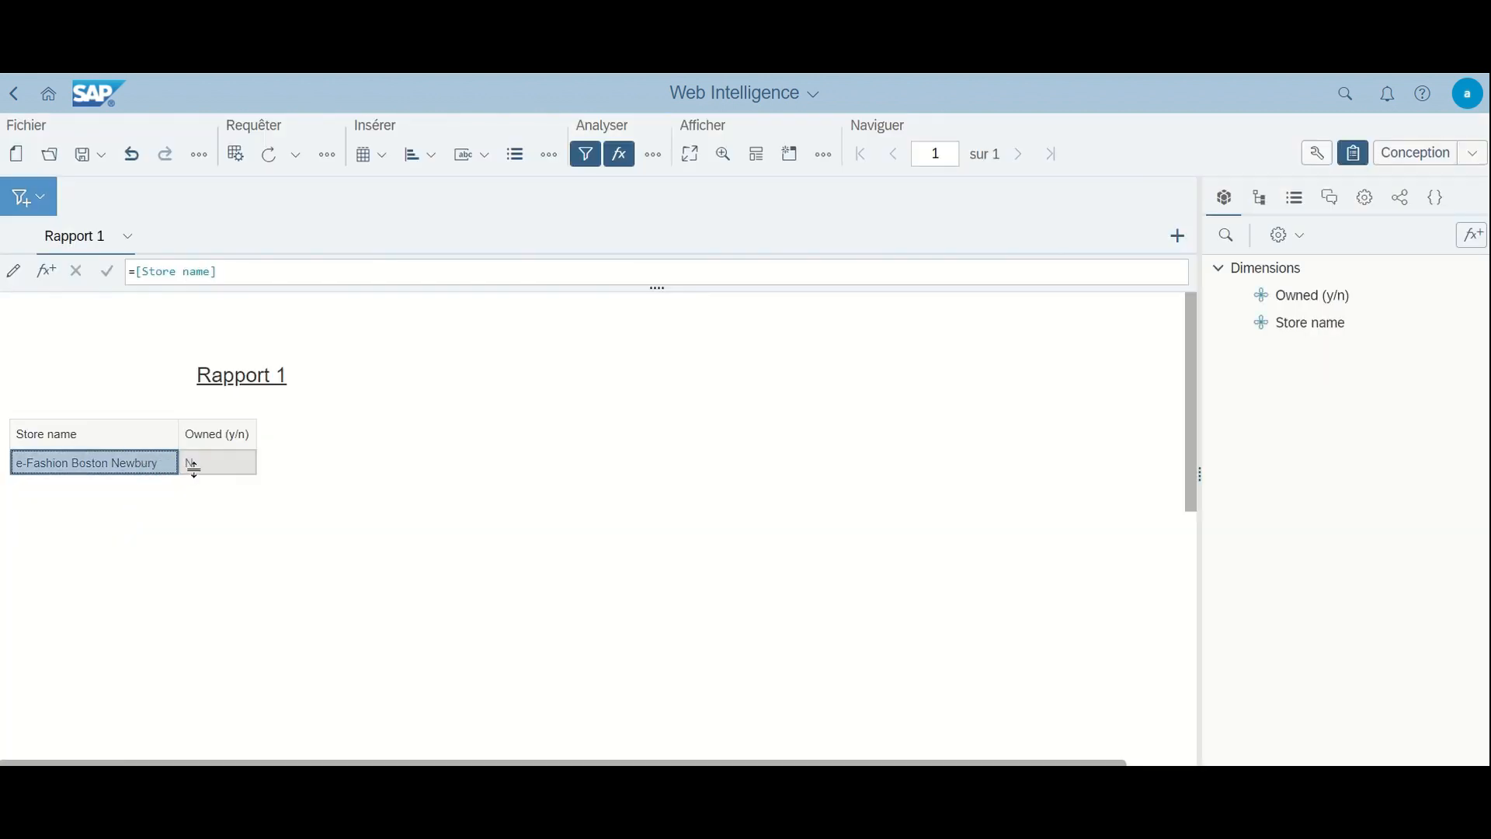
click(194, 463)
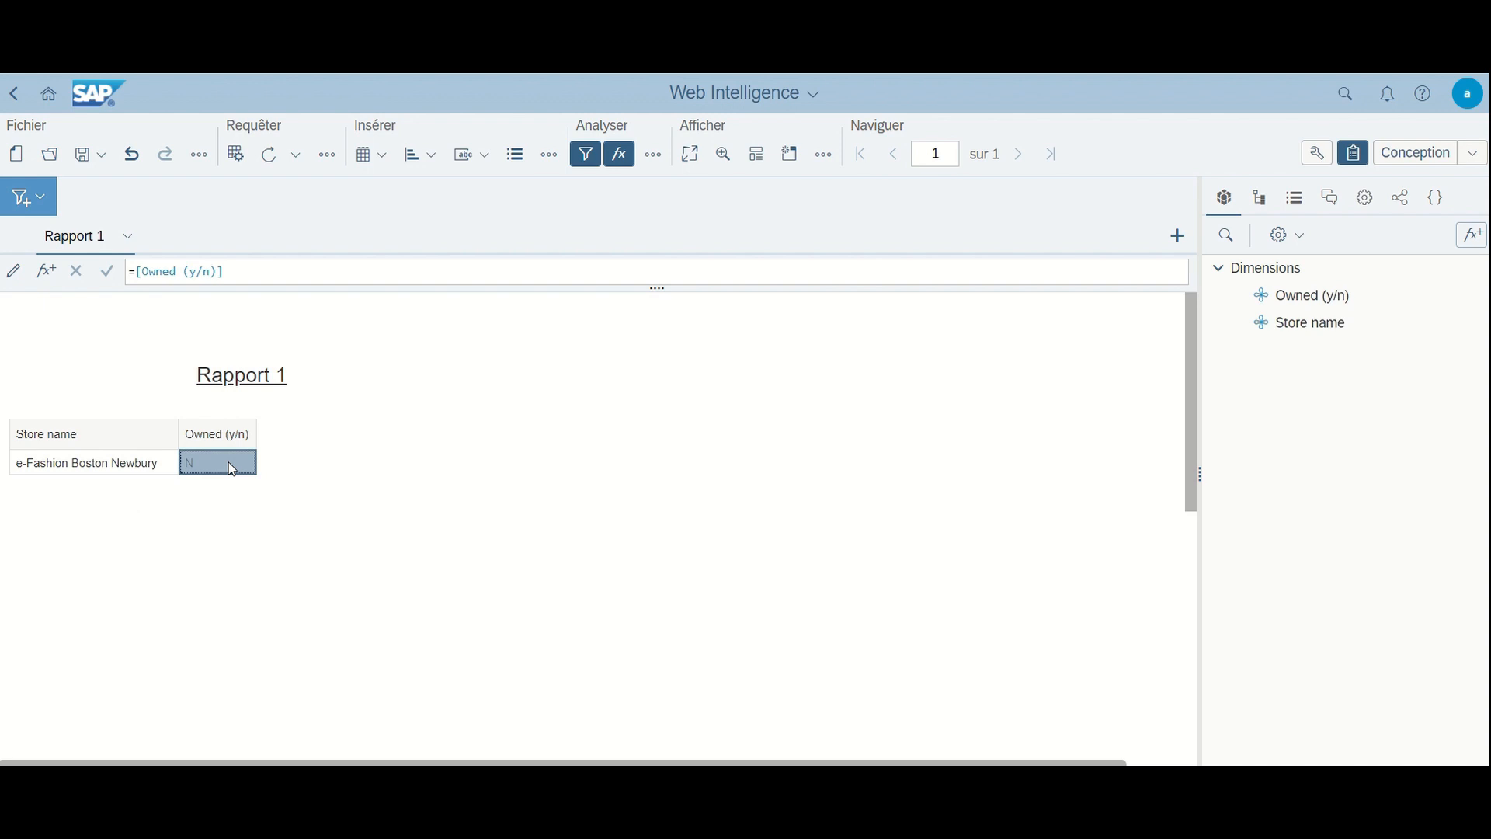
Reopen the query, change the combination operator to union, run it and review the listed stores
click(236, 160)
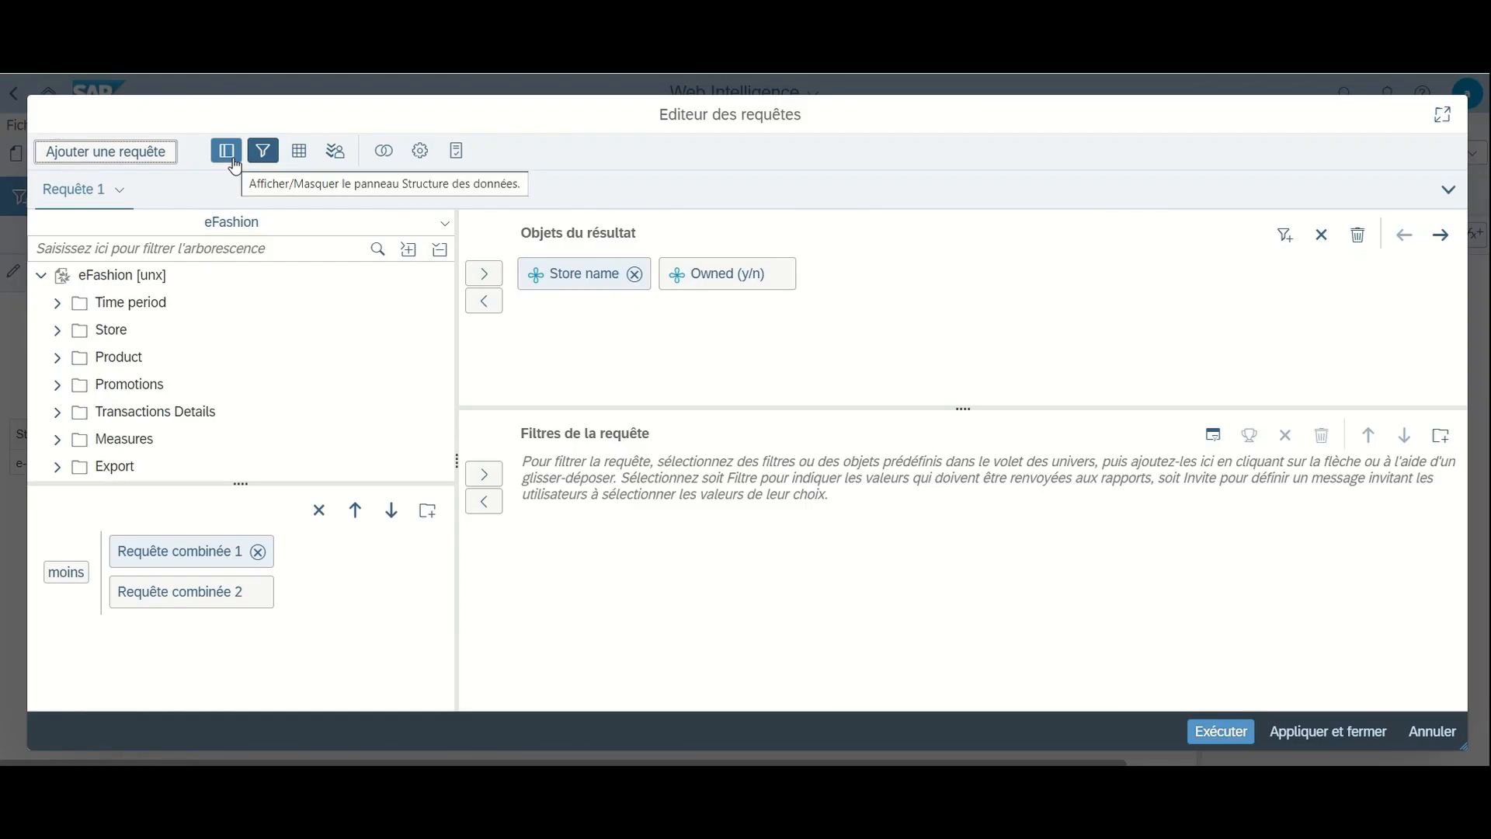
double_click(65, 573)
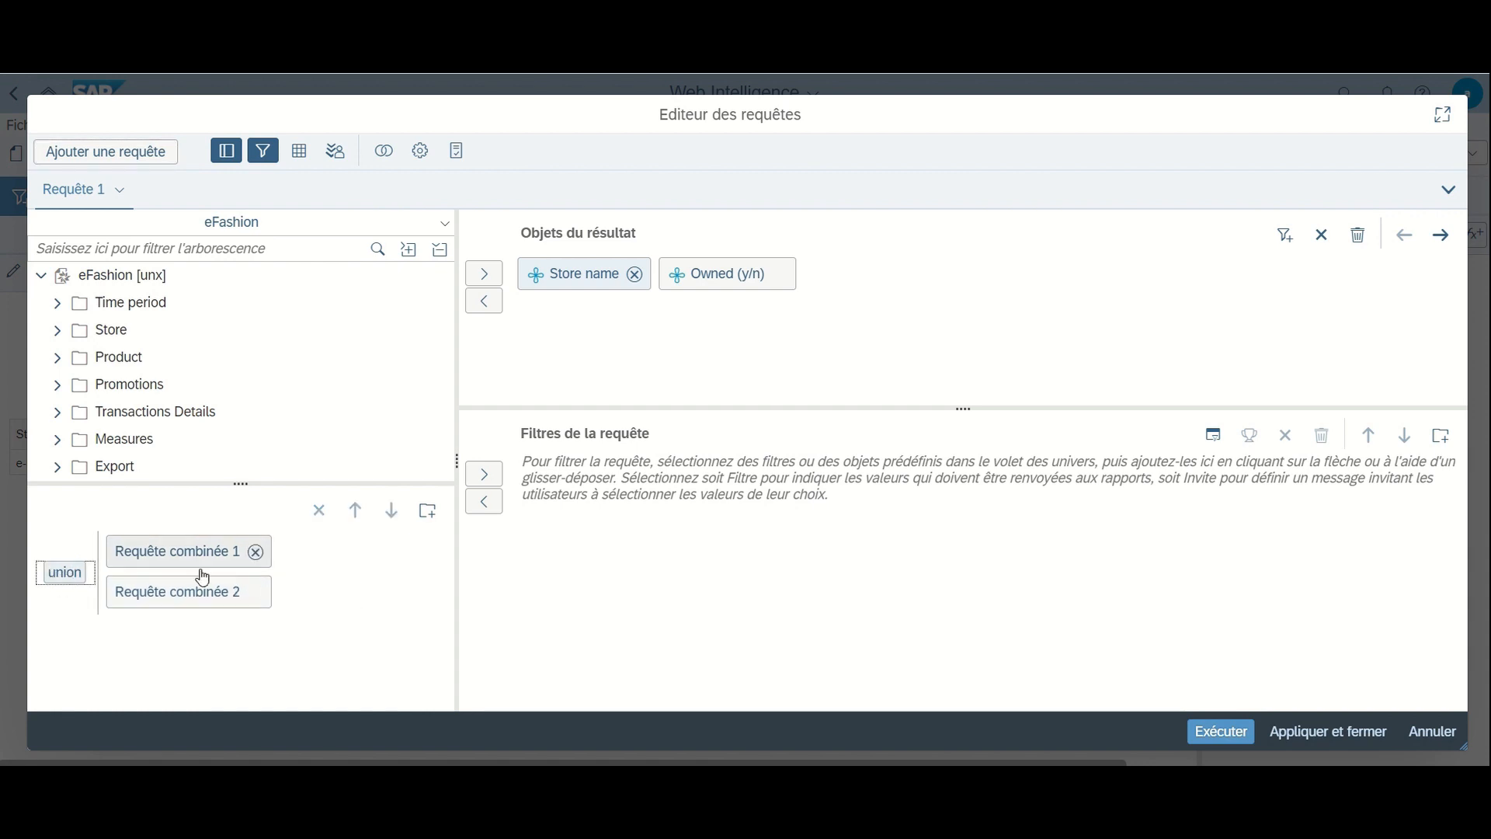
click(1216, 732)
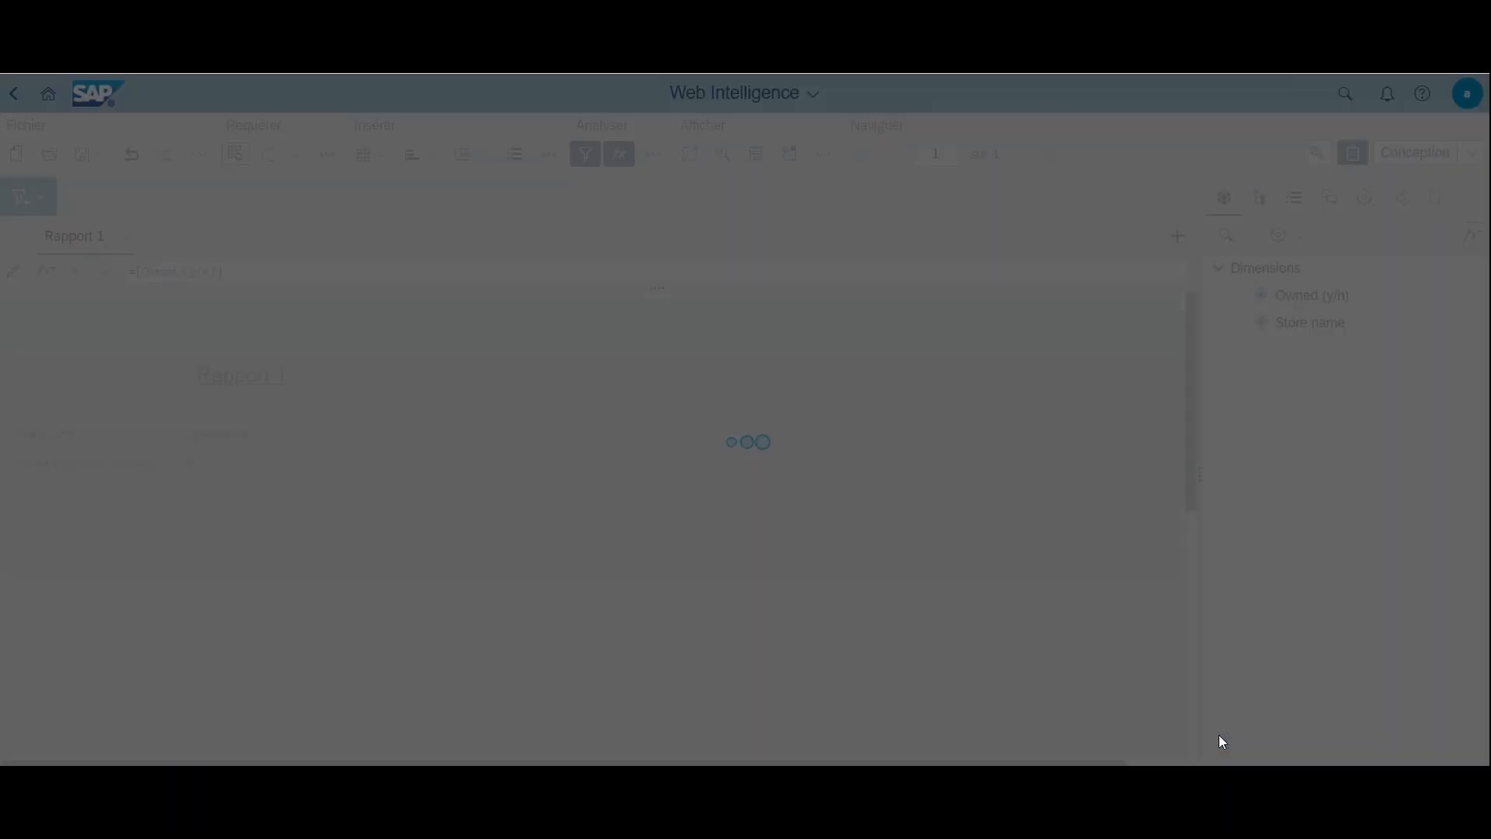
scroll(1189, 342, down, 3)
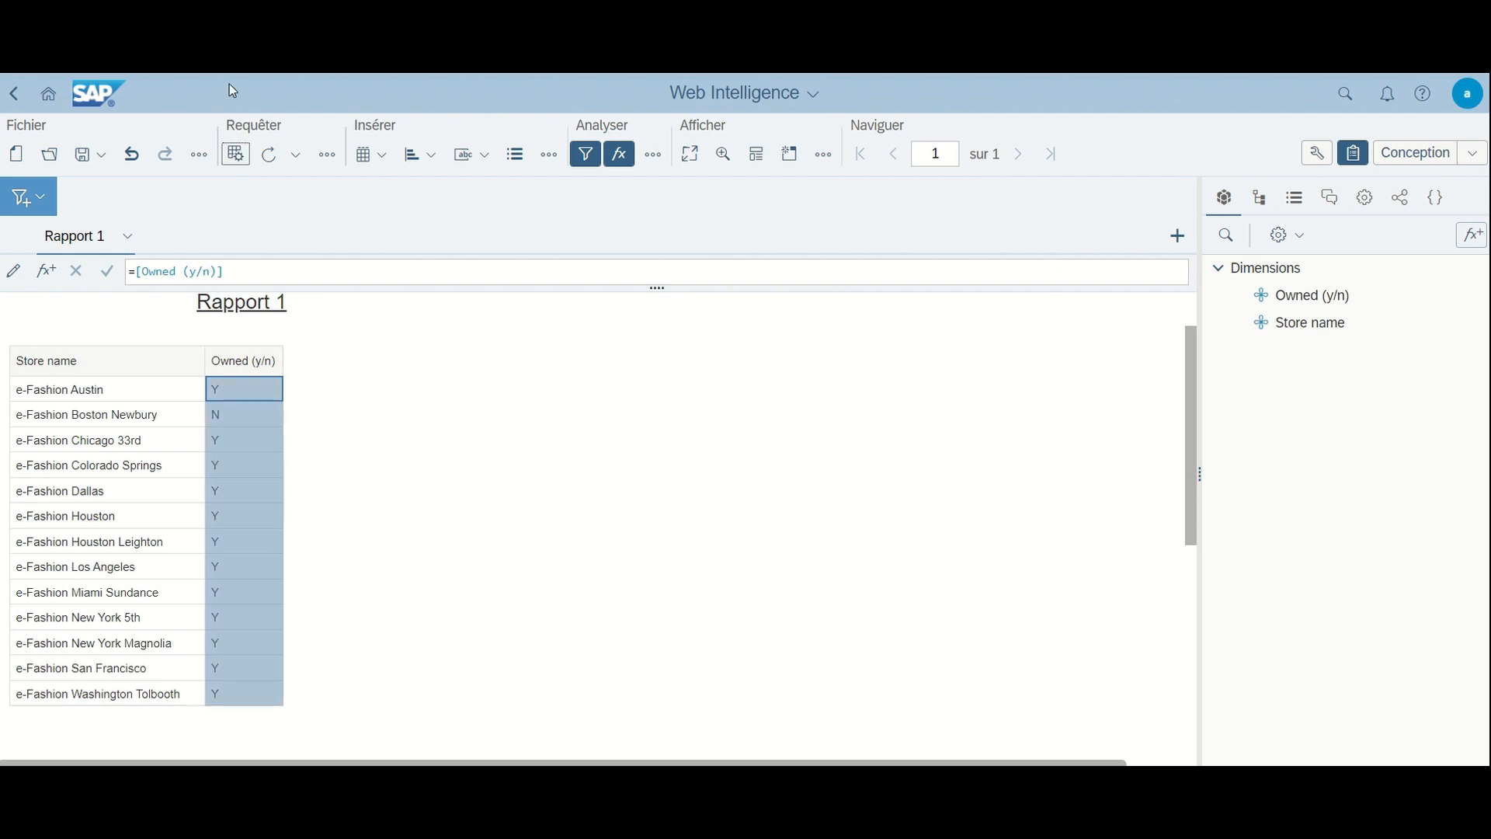
Edit the query again to combine both queries with the intersection operator, and run it
click(235, 154)
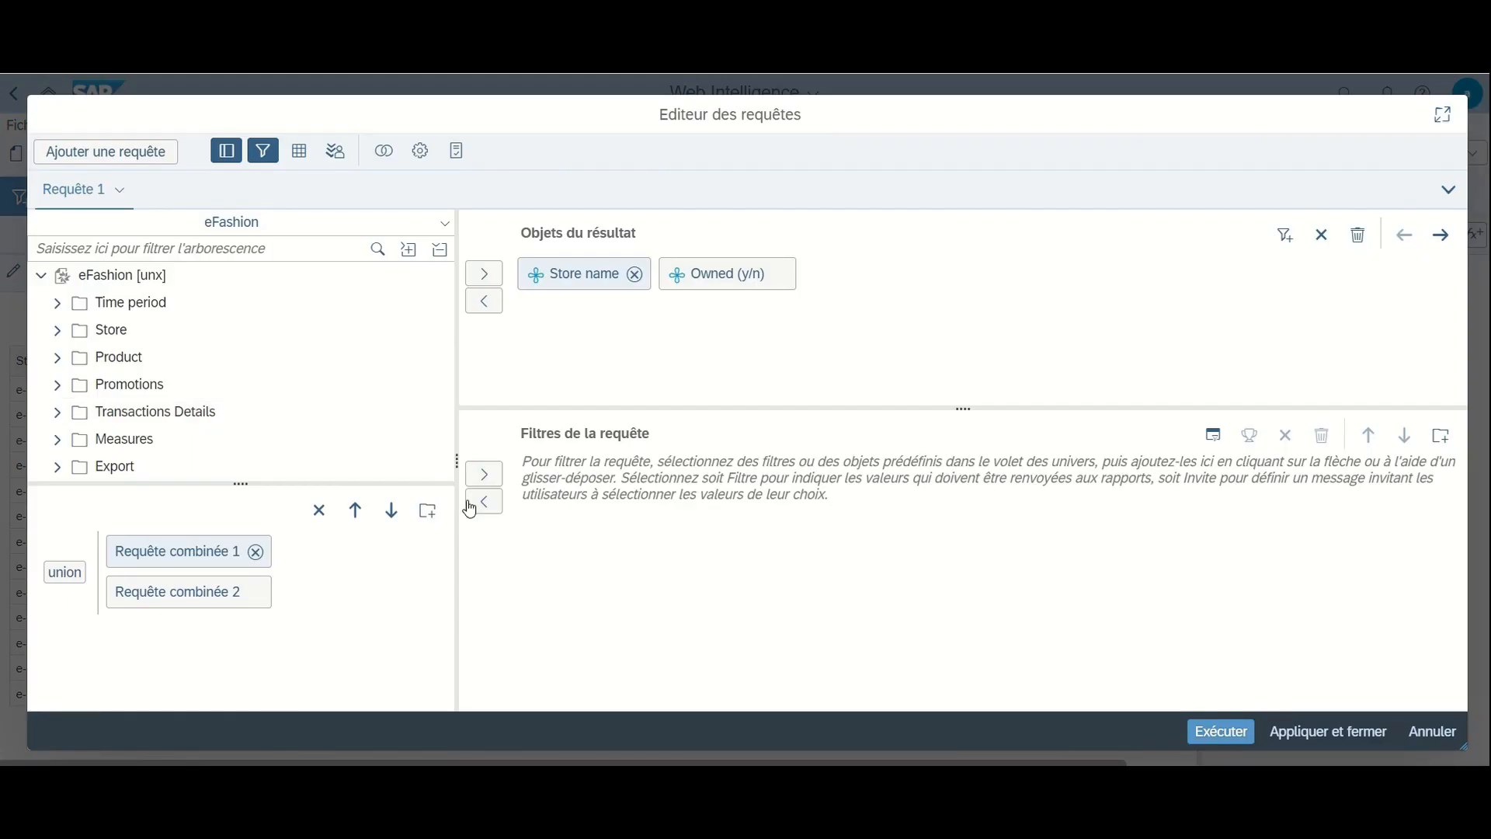
click(58, 576)
click(57, 582)
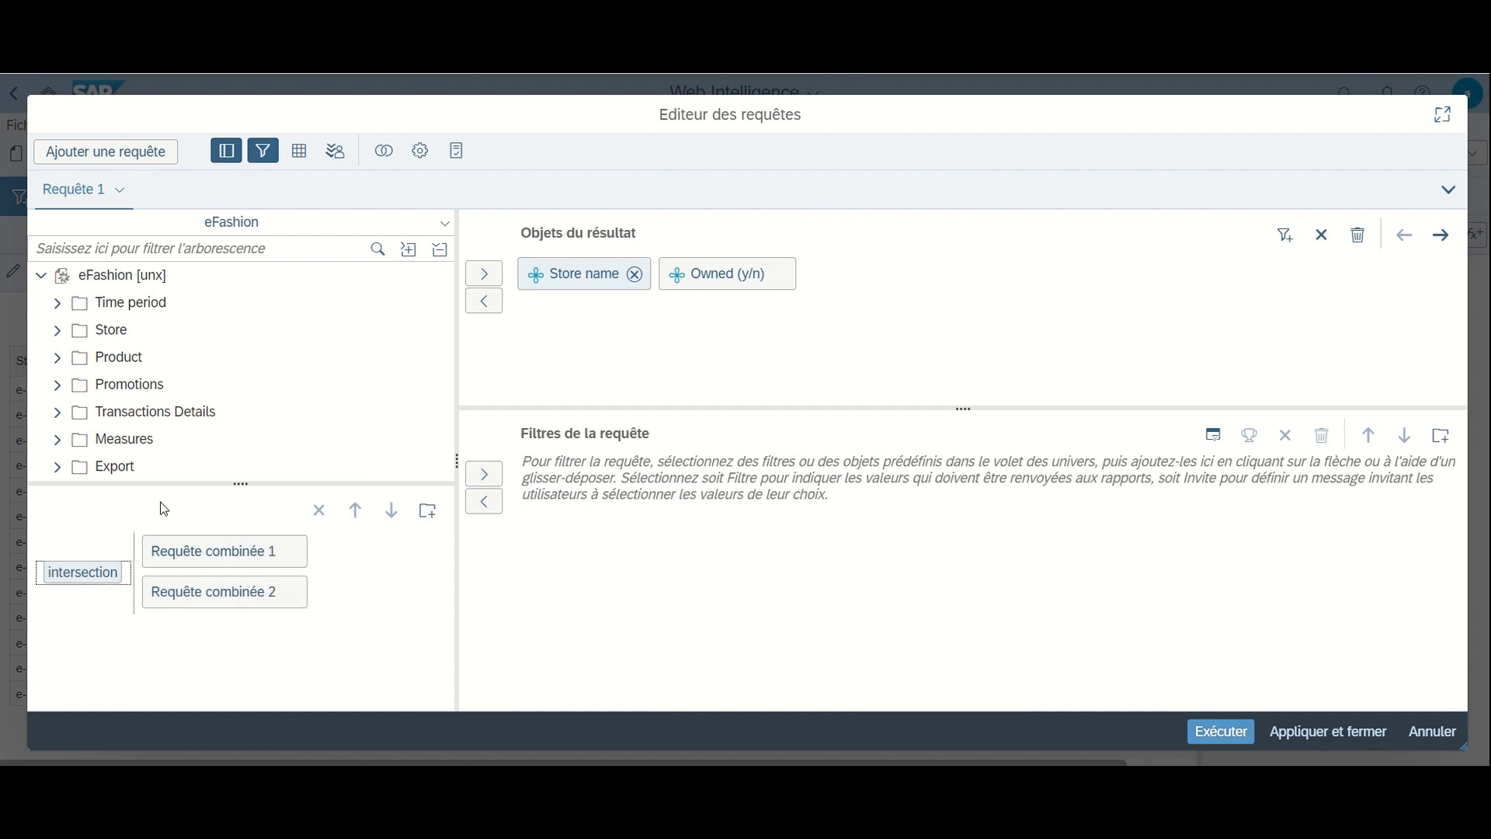
click(1234, 731)
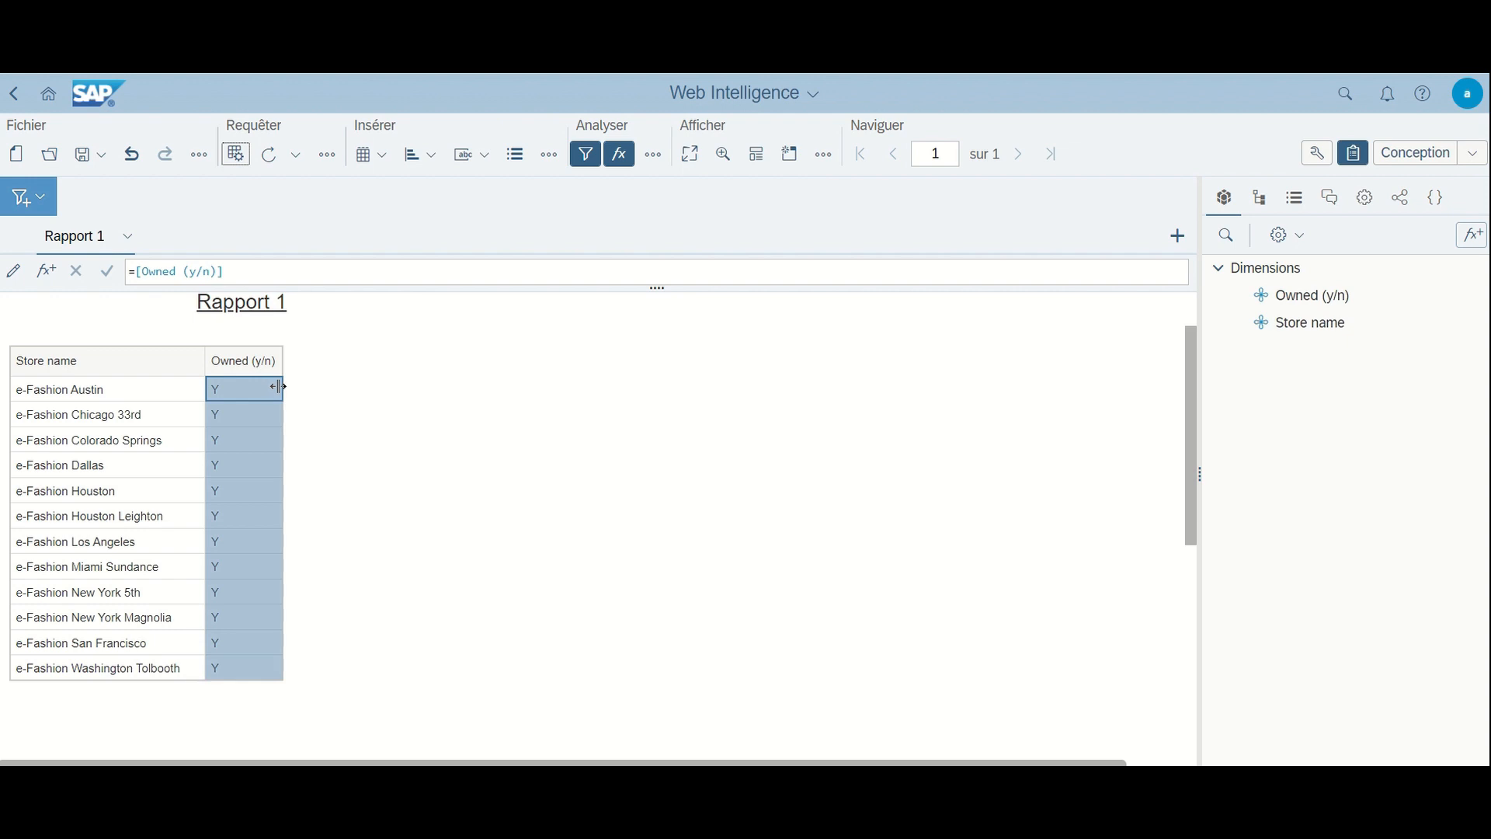
Reopen the query, switch the combination operator to moins and review the filters of both combined queries
click(240, 158)
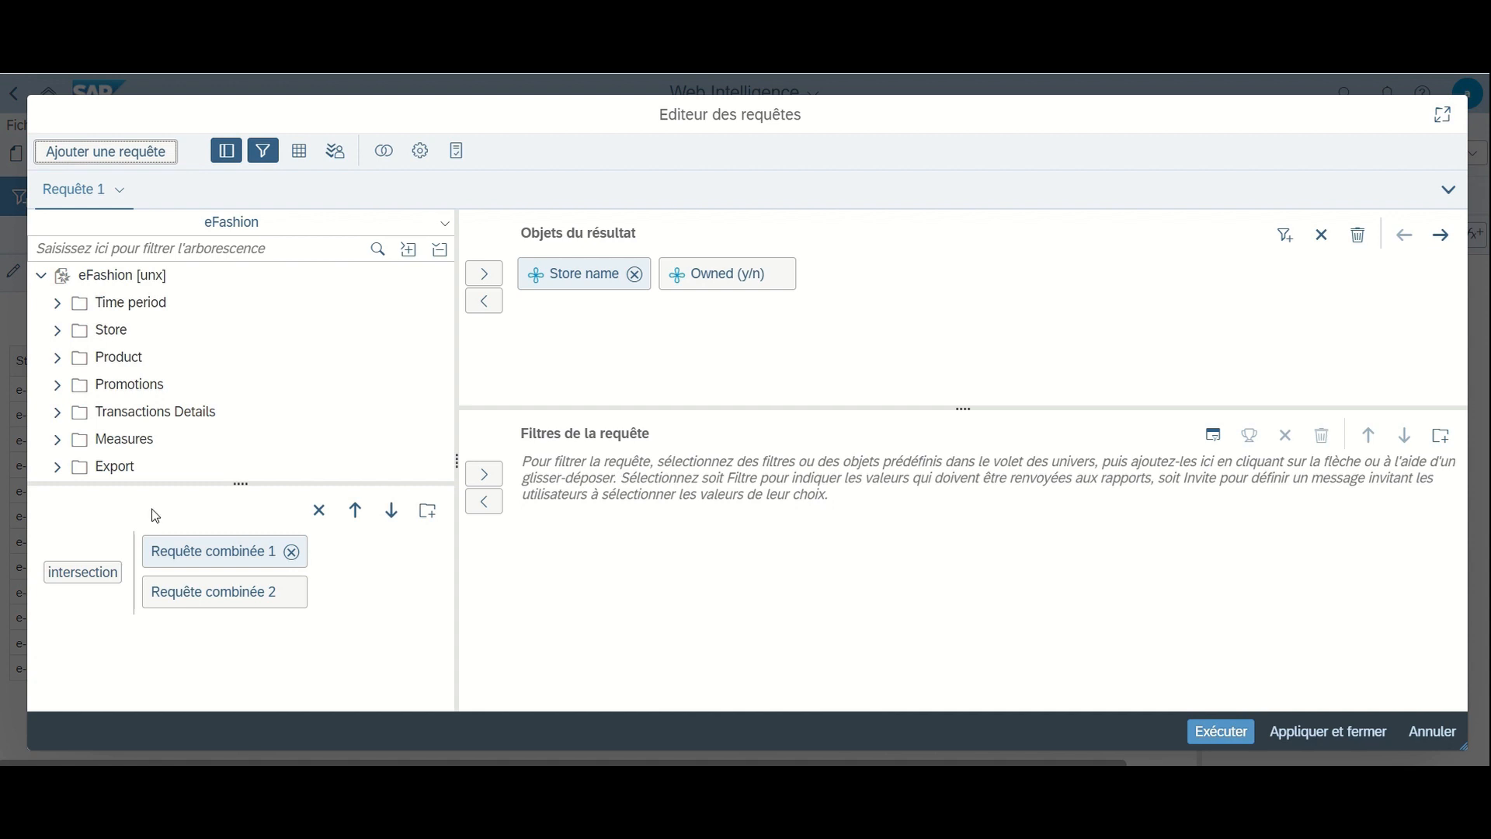
click(105, 565)
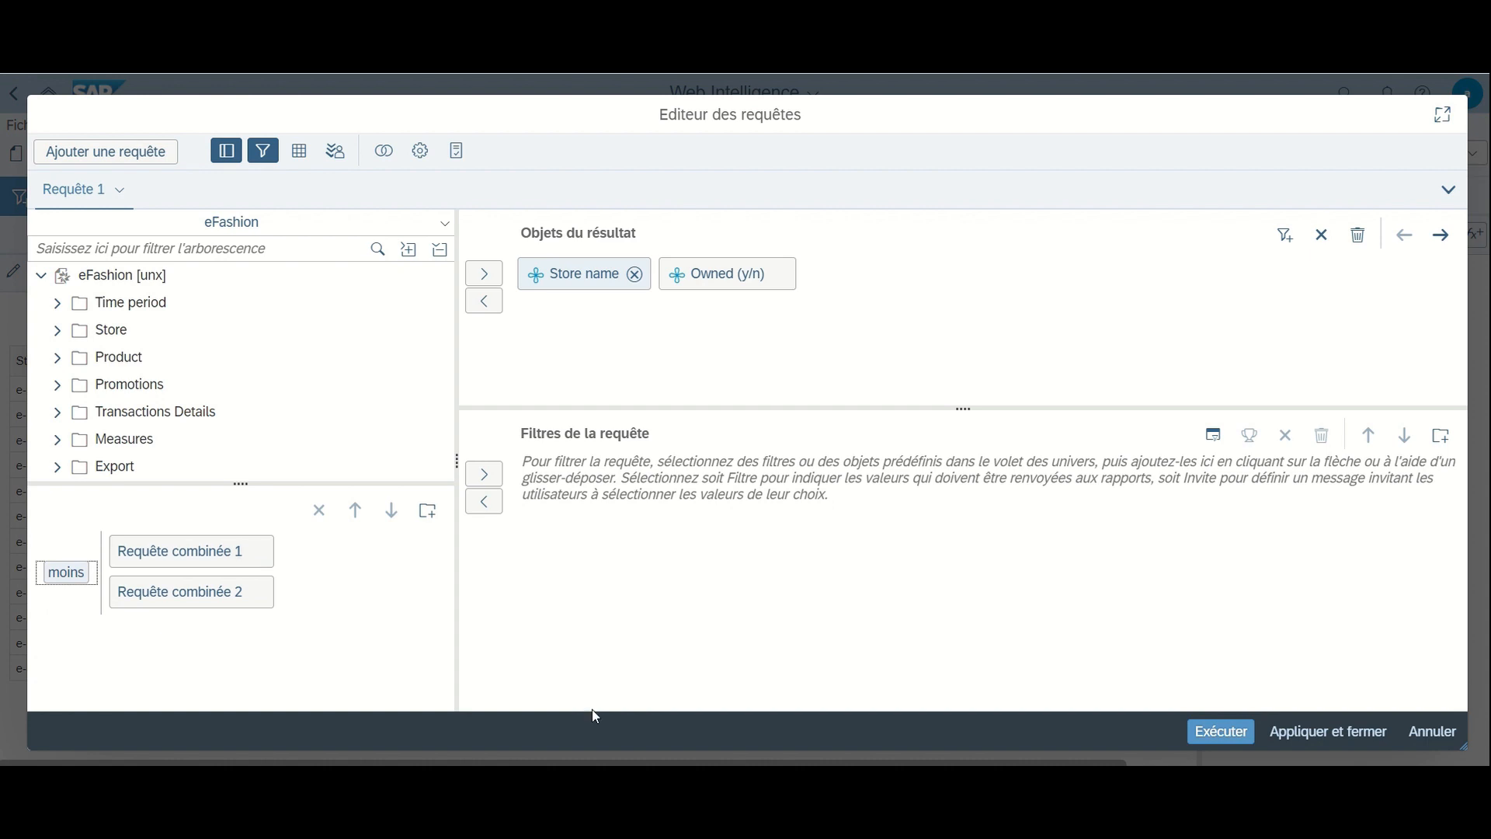
click(220, 557)
click(187, 595)
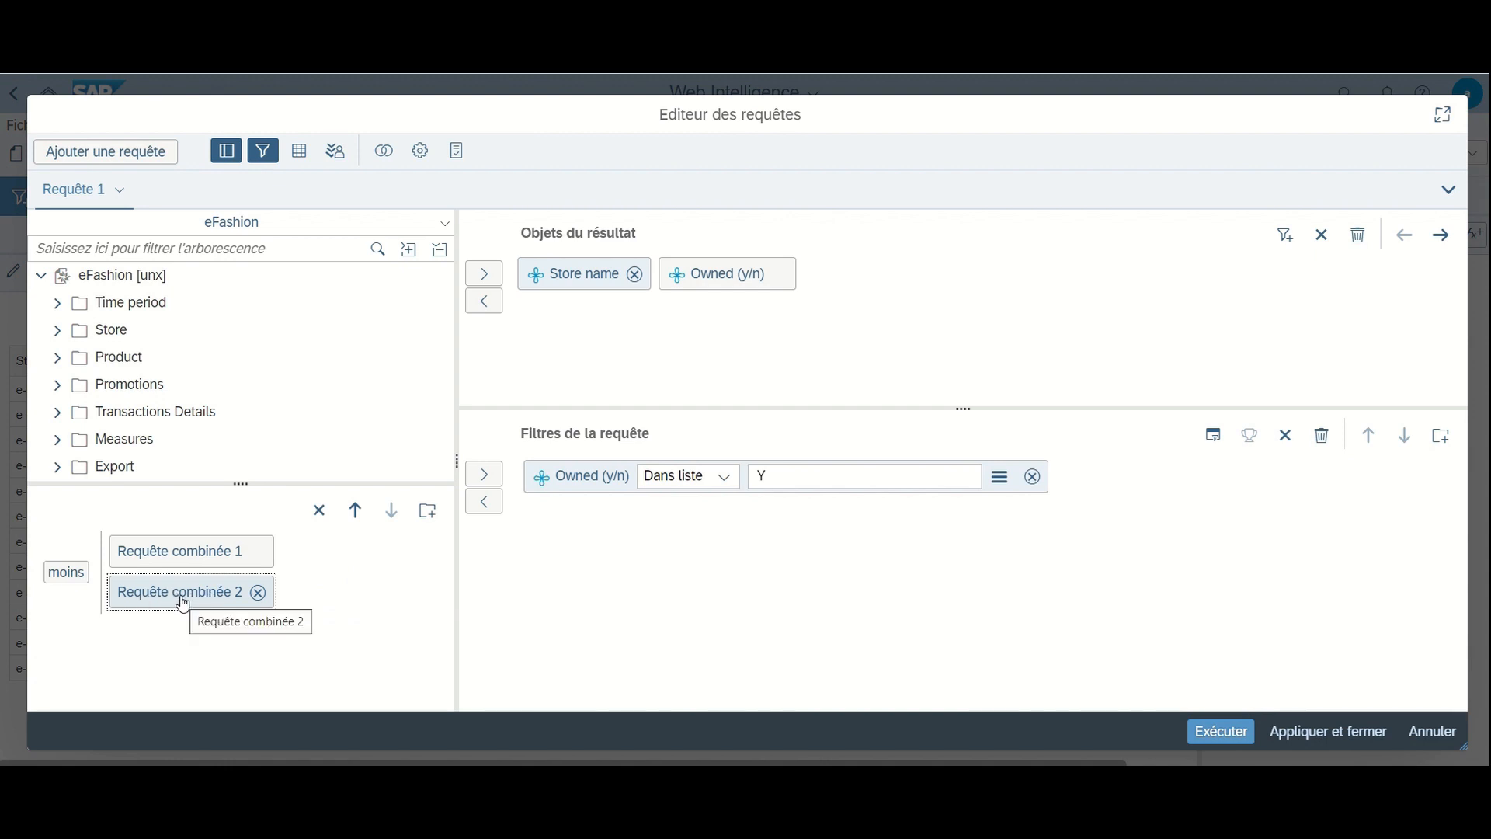
Add a nested combination group under the moins operator and move Requête combinée 2 into it
click(433, 516)
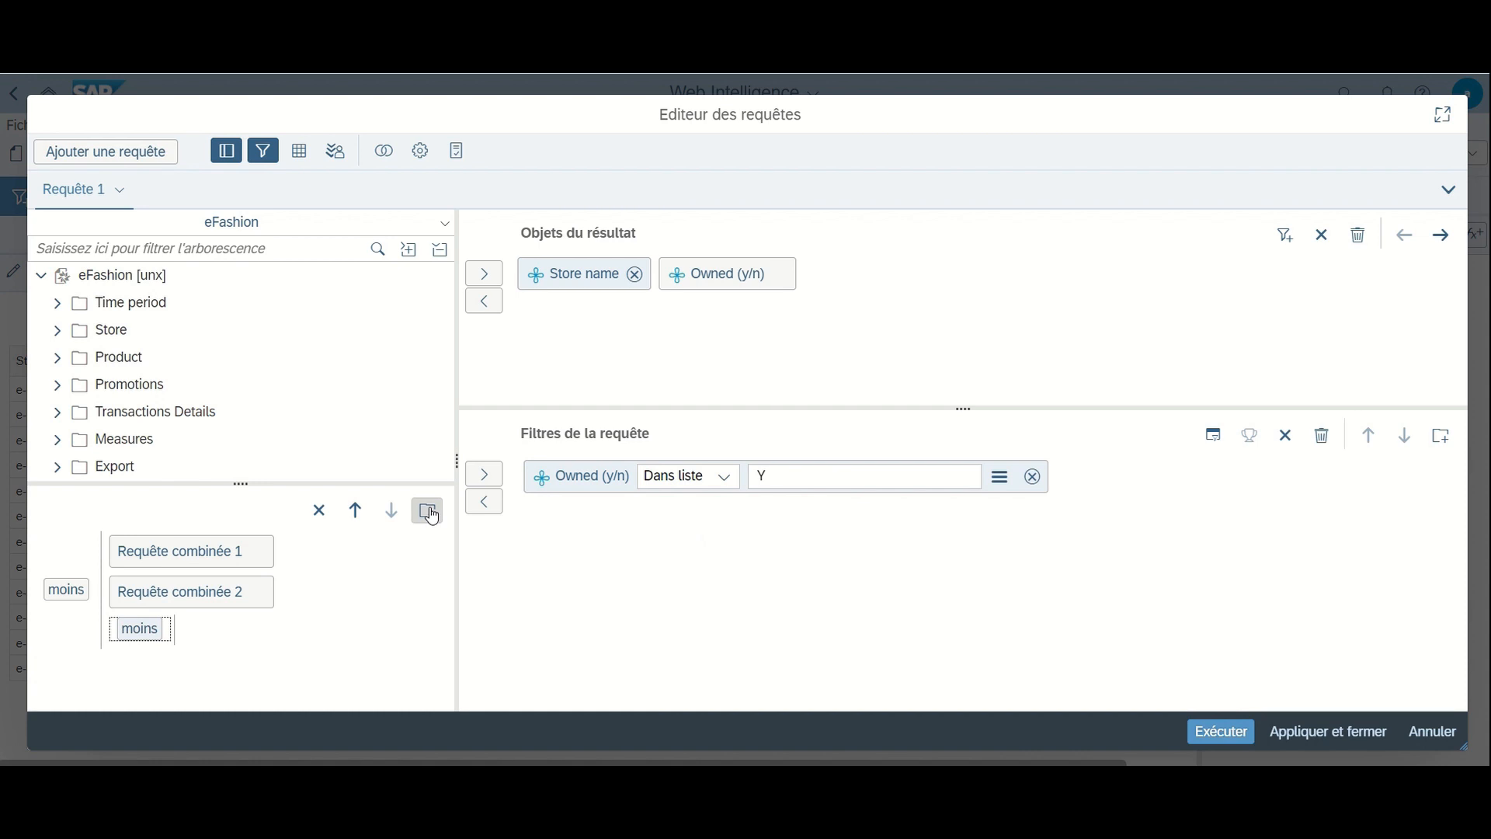
click(196, 604)
drag(198, 607, 206, 632)
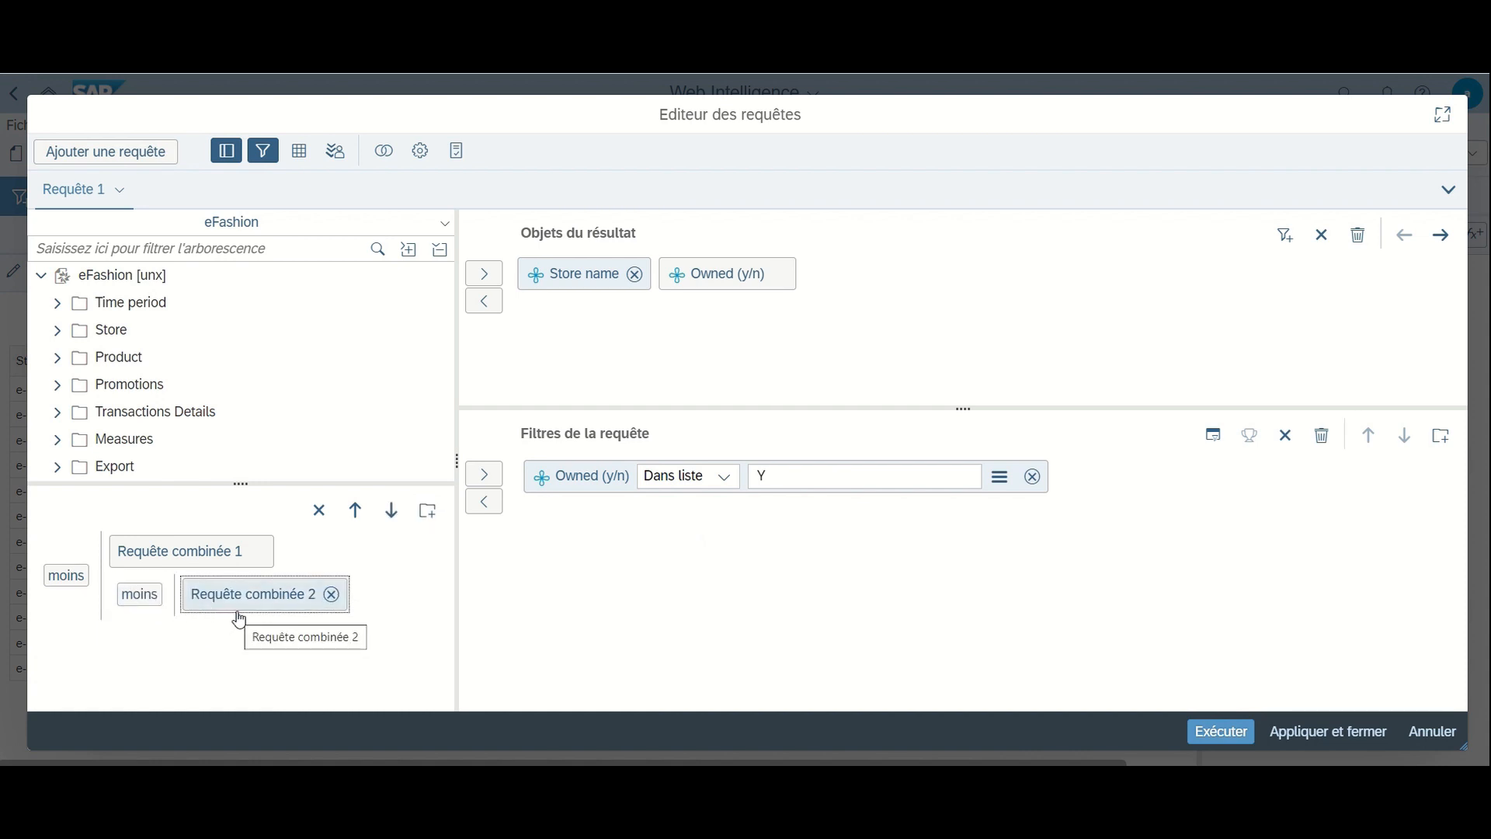